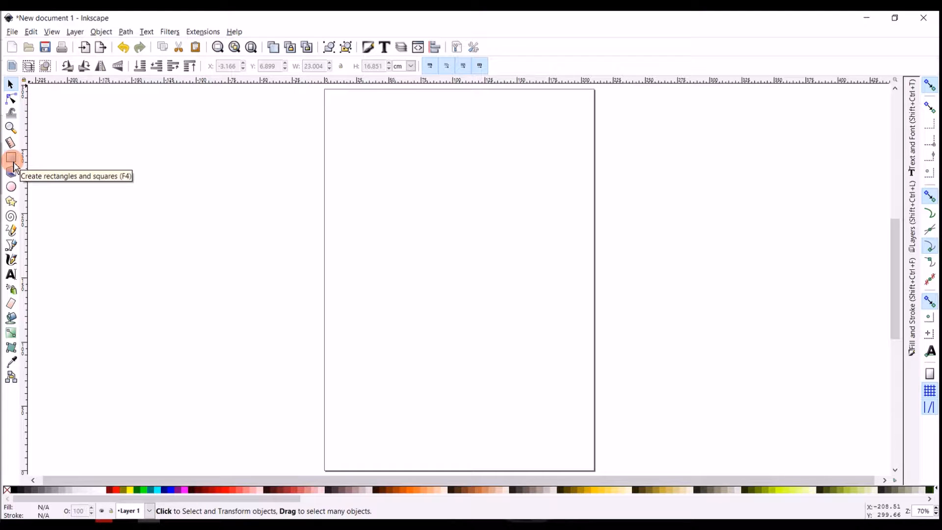
Draw a rectangle about 190 mm wide and 141 mm high across the middle of the page
left_click(14, 163)
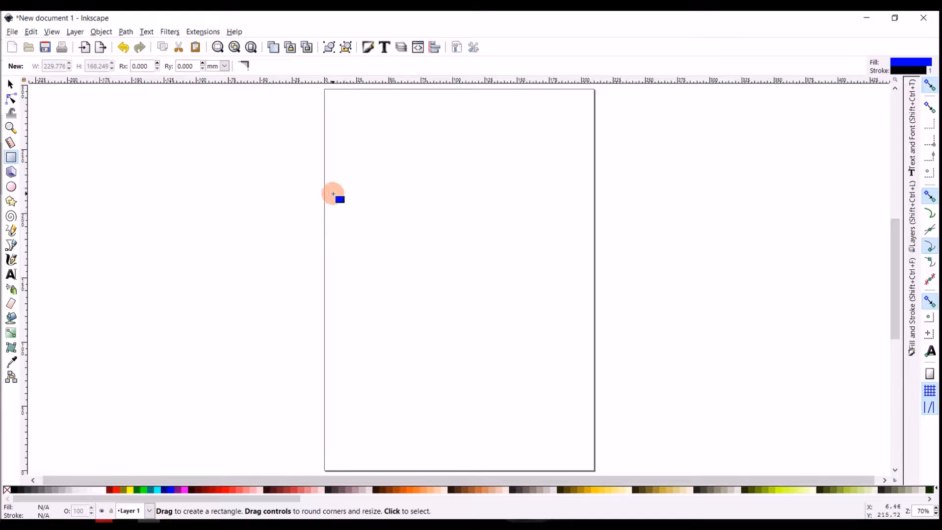
left_click_drag(333, 192, 577, 373)
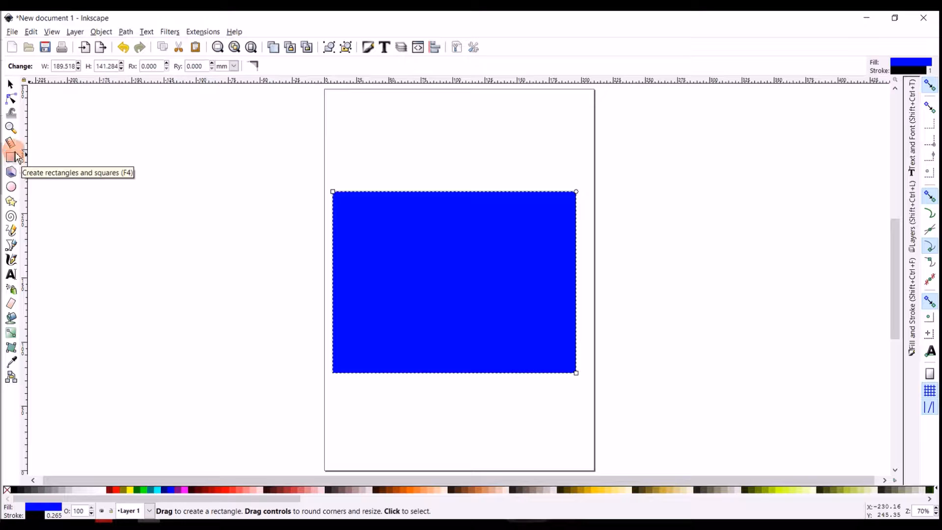
Draw four smaller rectangles beside the large one, the last overlapping its edge
left_click_drag(210, 179, 288, 272)
mouse_move(127, 219)
left_mouse_down()
mouse_move(173, 235)
mouse_move(260, 310)
left_mouse_up()
mouse_move(190, 330)
left_mouse_down()
mouse_move(269, 387)
mouse_move(280, 409)
left_mouse_up()
left_click_drag(278, 284, 348, 348)
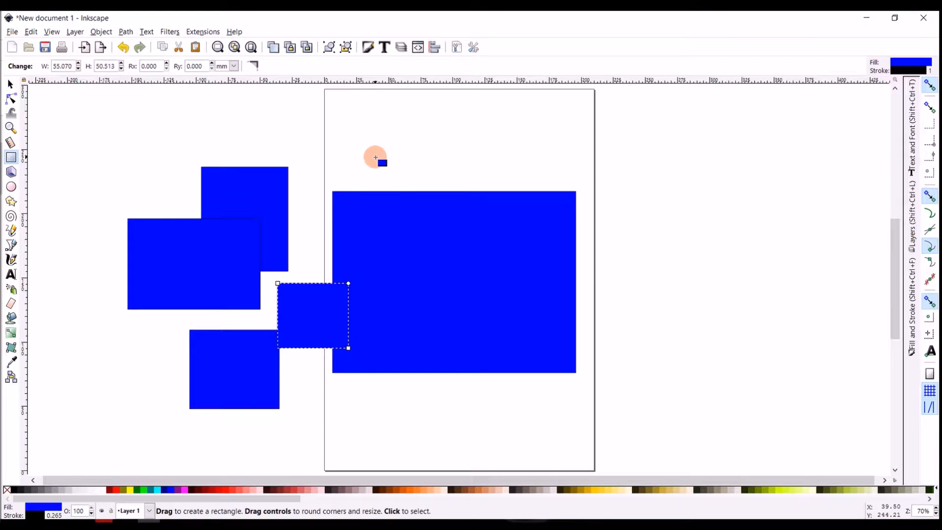
Undo the four smaller rectangles, keeping only the large one
key("ctrl+z")
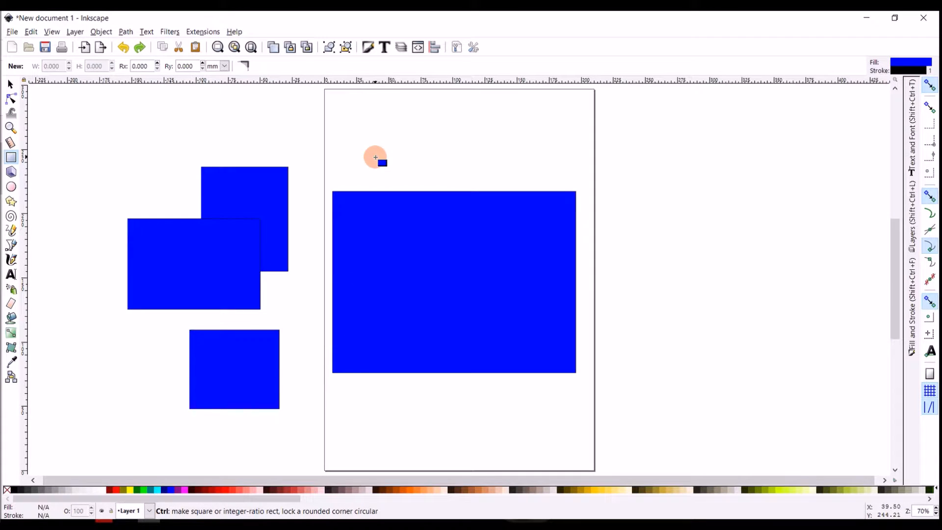
key("ctrl+z")
key("ctrl+z")
key("ctrl+z")
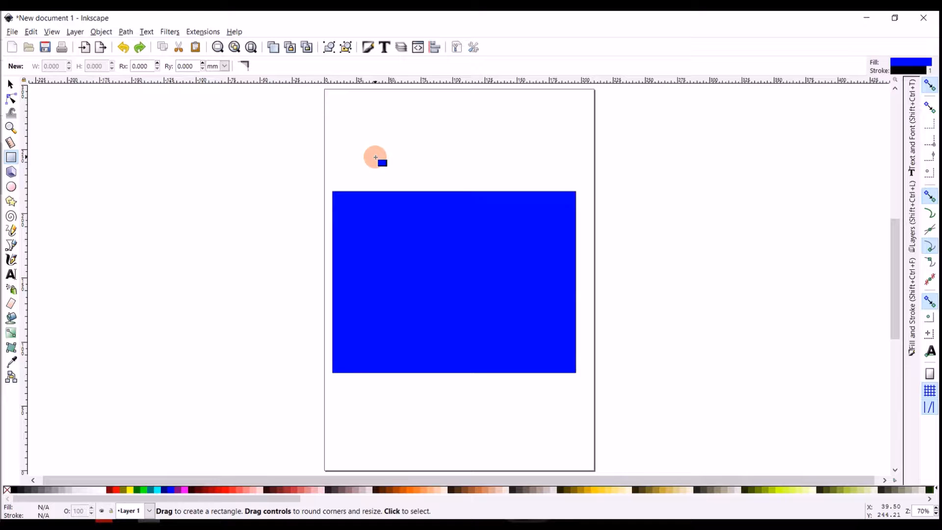
Scale the large rectangle to about 19.3 × 15.2 cm and move it up toward the page's centre
left_click(390, 250)
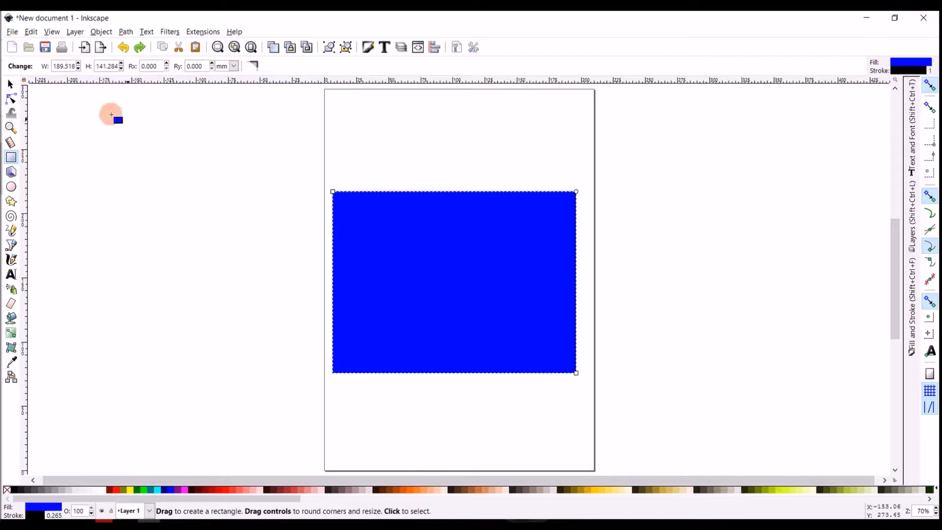
left_click(11, 85)
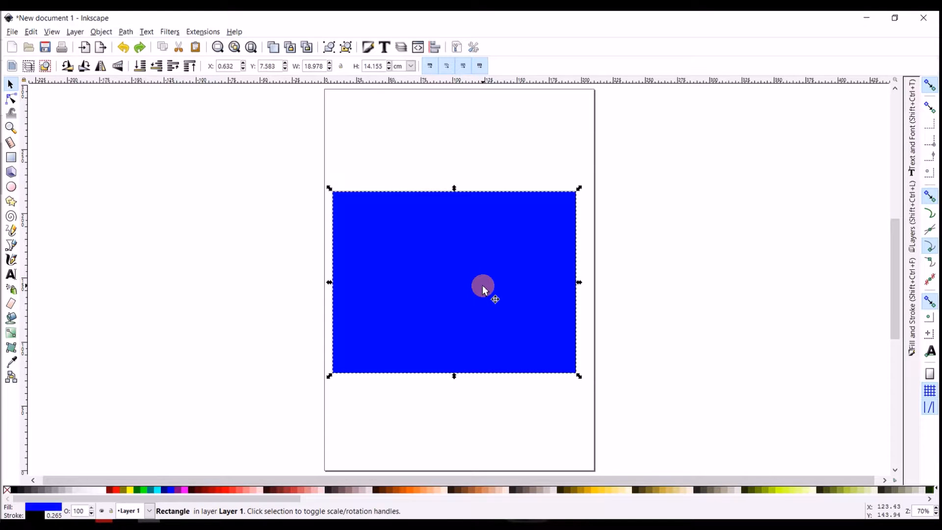
mouse_move(497, 294)
left_mouse_down()
mouse_move(440, 286)
mouse_move(470, 225)
mouse_move(490, 332)
mouse_move(535, 284)
mouse_move(486, 293)
left_mouse_up()
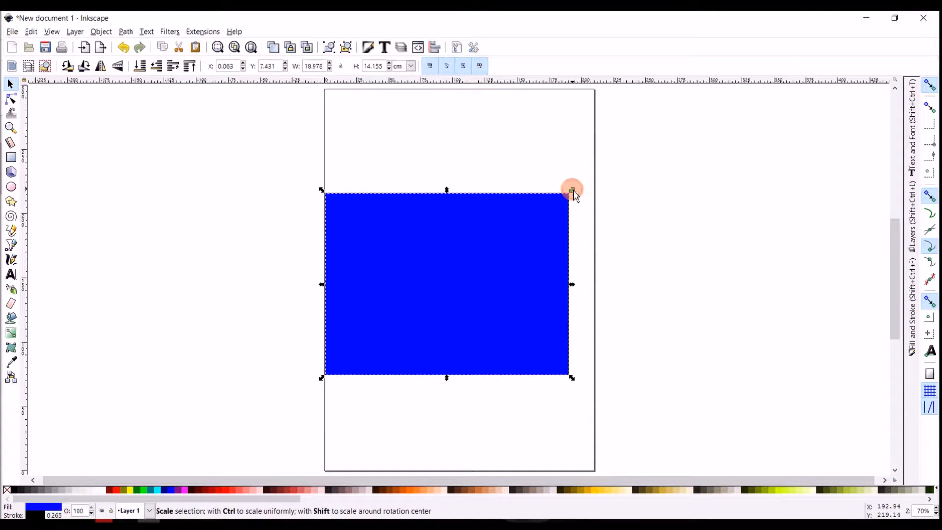
mouse_move(572, 191)
left_mouse_down()
mouse_move(535, 219)
mouse_move(426, 177)
mouse_move(641, 193)
mouse_move(660, 211)
mouse_move(612, 179)
mouse_move(578, 181)
left_mouse_up()
left_click_drag(507, 265, 521, 252)
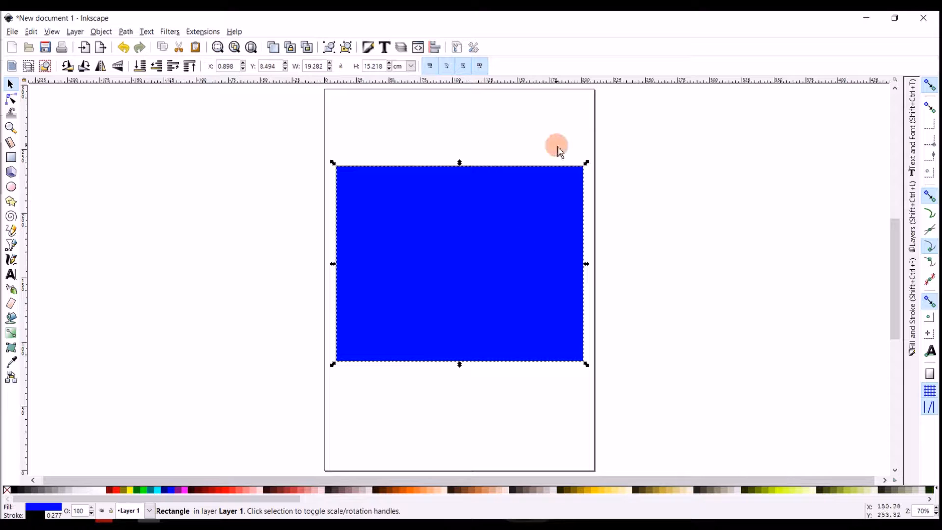
Rotate the rectangle slightly clockwise about its centre and skew it horizontally
left_click(548, 227)
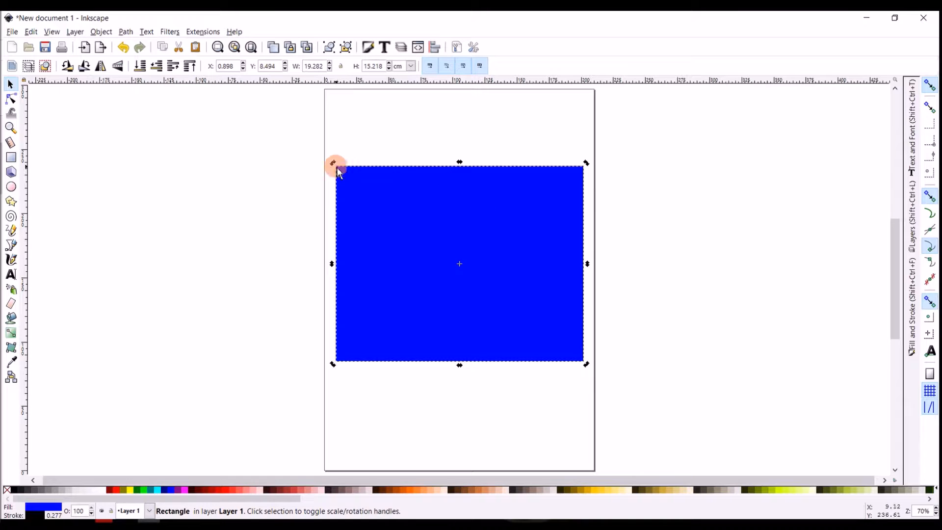
left_click_drag(334, 165, 505, 303)
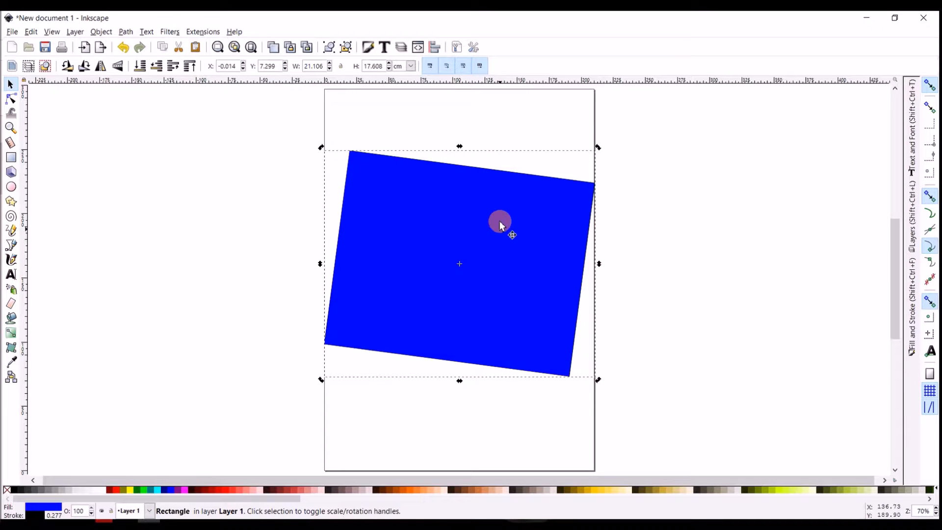
mouse_move(460, 148)
left_mouse_down()
mouse_move(534, 147)
mouse_move(406, 149)
mouse_move(448, 154)
left_mouse_up()
left_click(448, 157)
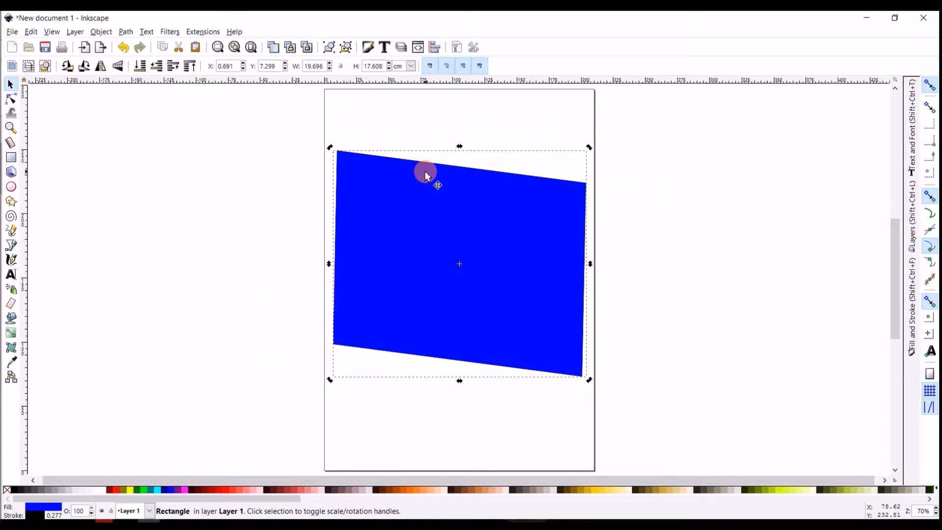
Scale the skewed rectangle down to about 19.6 × 13.6 cm overall
left_click(429, 195)
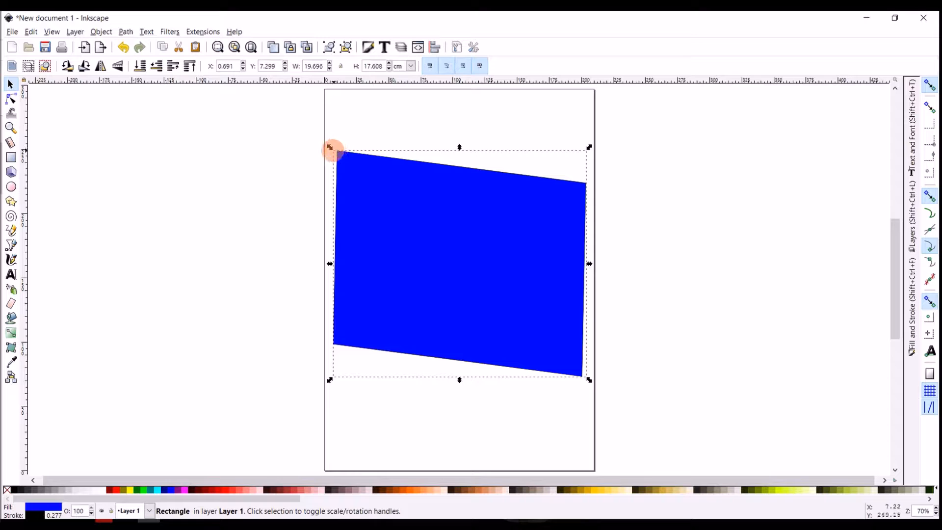
left_click_drag(331, 148, 332, 211)
mouse_move(460, 208)
left_mouse_down()
mouse_move(461, 162)
mouse_move(464, 202)
left_mouse_up()
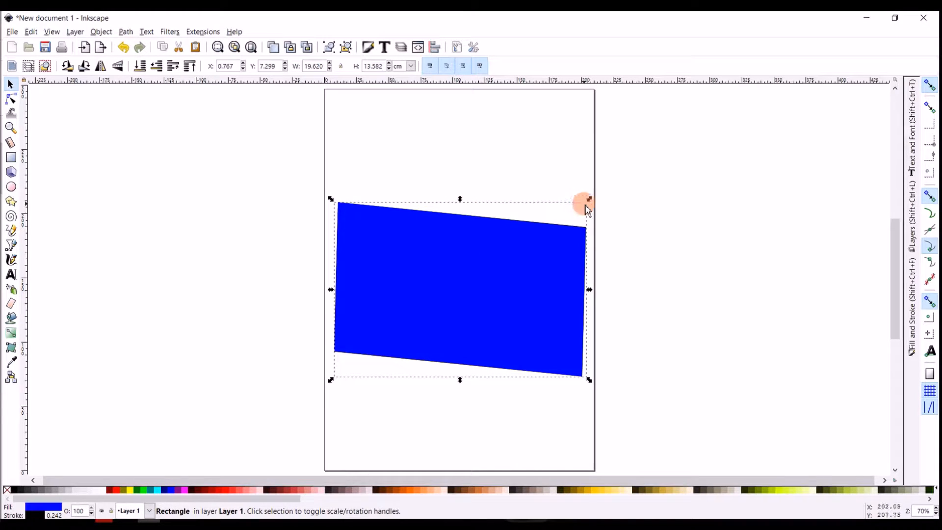
Rotate the rectangle further clockwise and shift it left so it overhangs the page edge
left_click(500, 275)
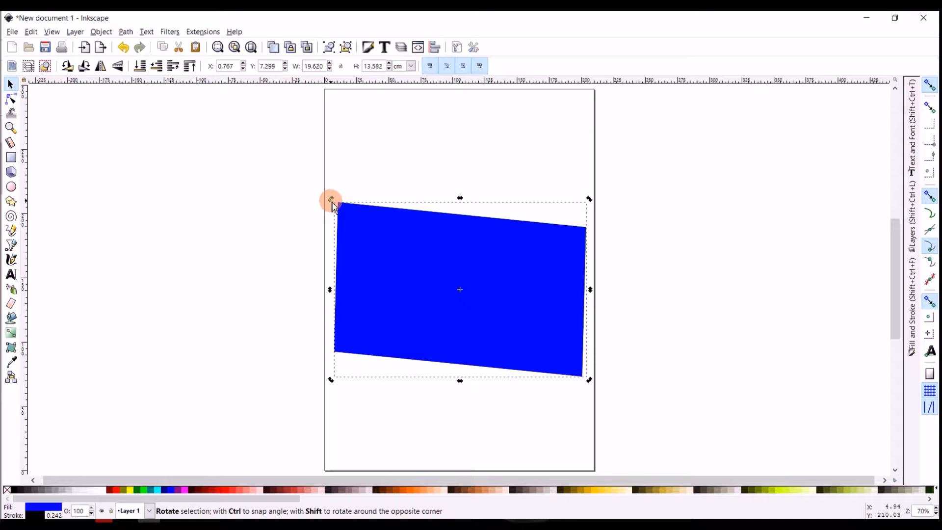
left_click_drag(332, 201, 357, 181)
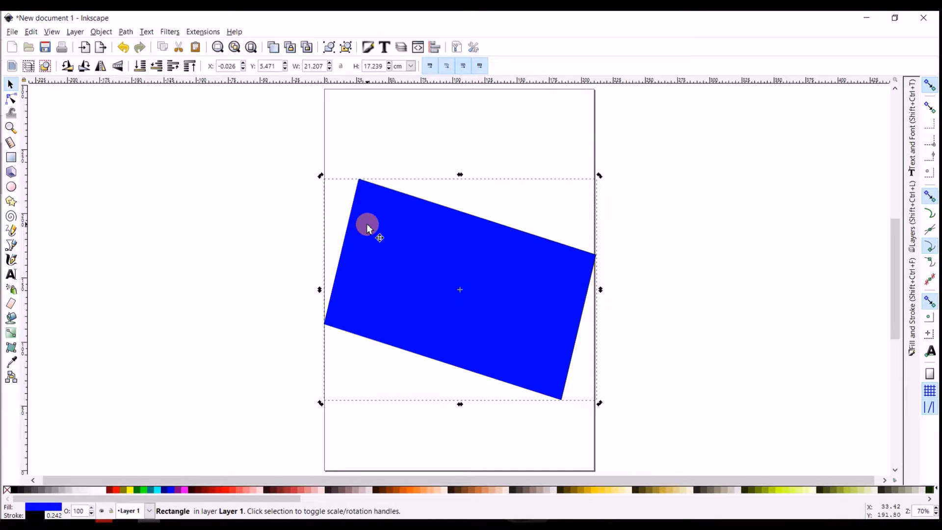
key("r")
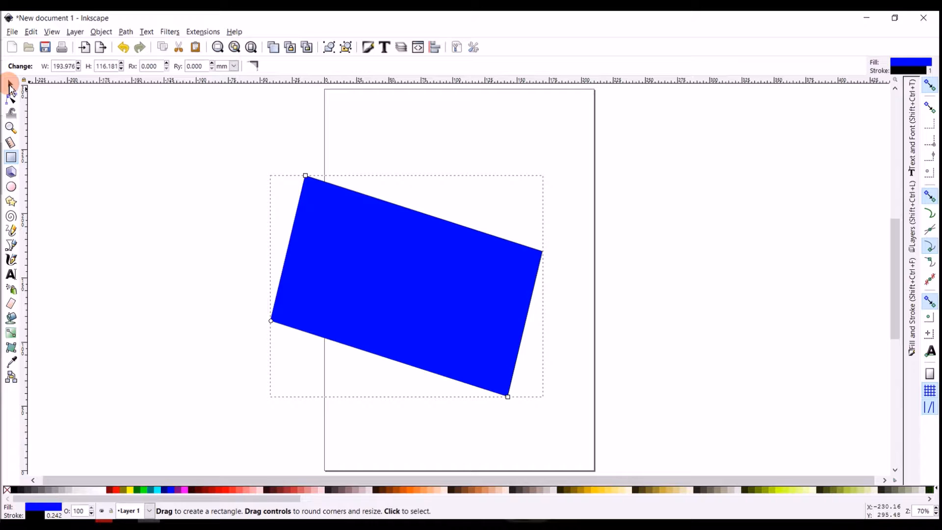
left_click(10, 87)
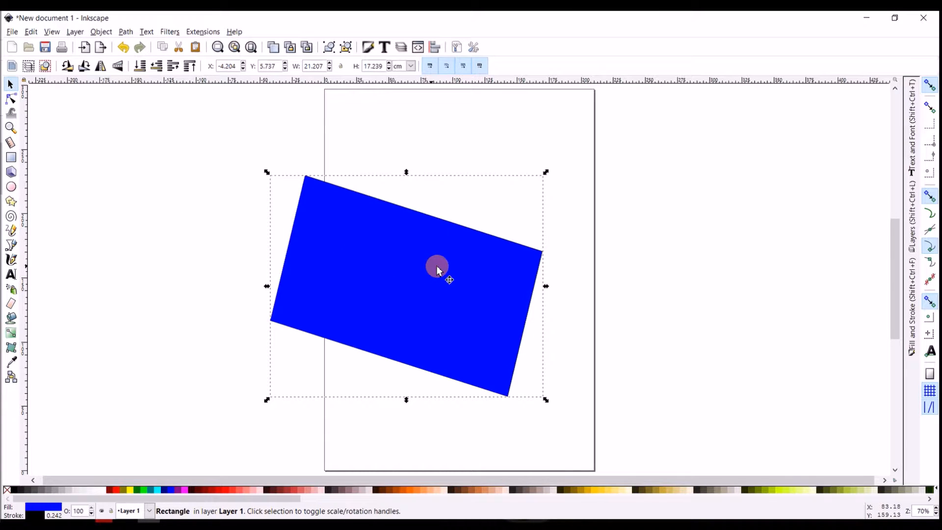
left_click(505, 276)
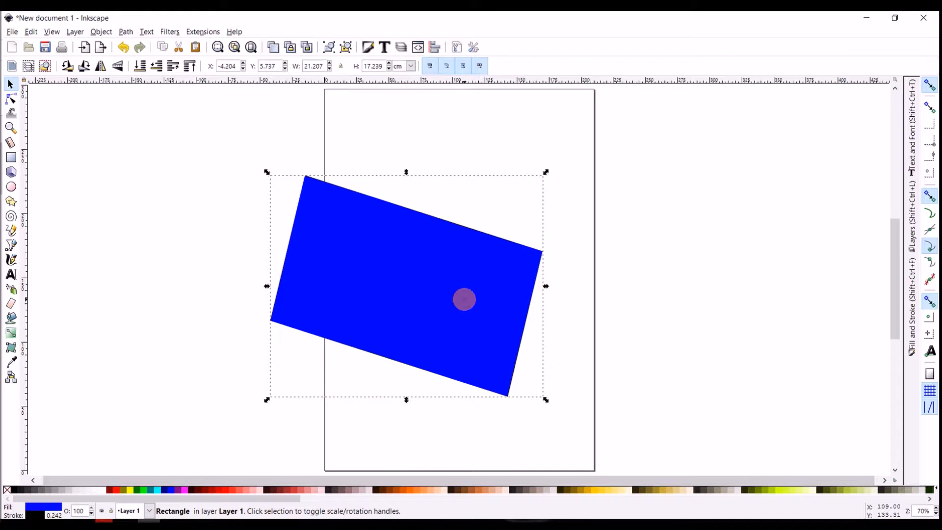
Shrink the tilted rectangle from its corners to about 17.5 × 14.4 cm overall
key("r")
left_click_drag(305, 177, 343, 225)
left_click_drag(508, 396, 524, 368)
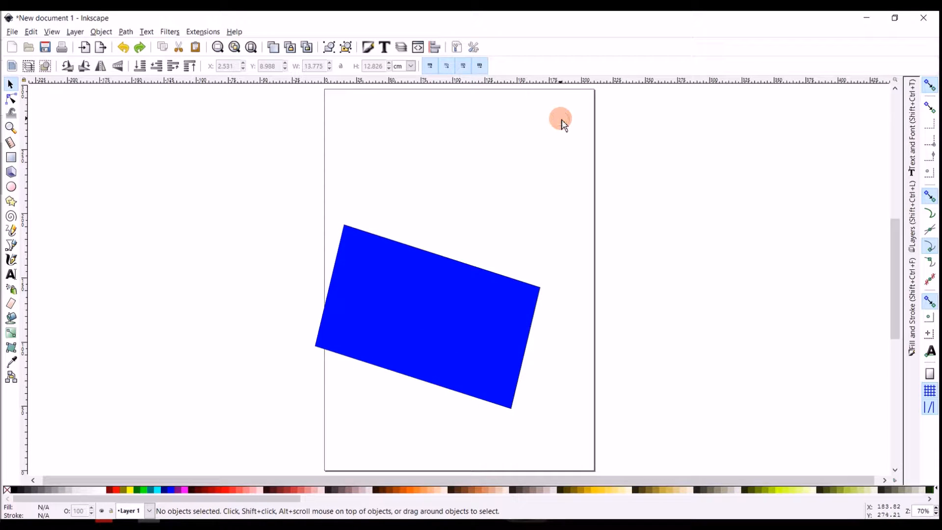
Delete the tilted blue rectangle from the page
left_click(486, 309)
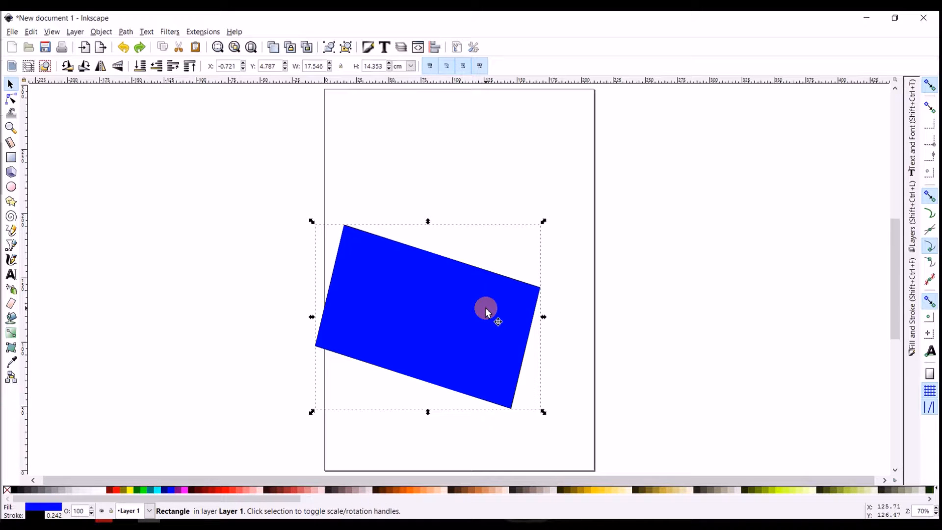
key("Delete")
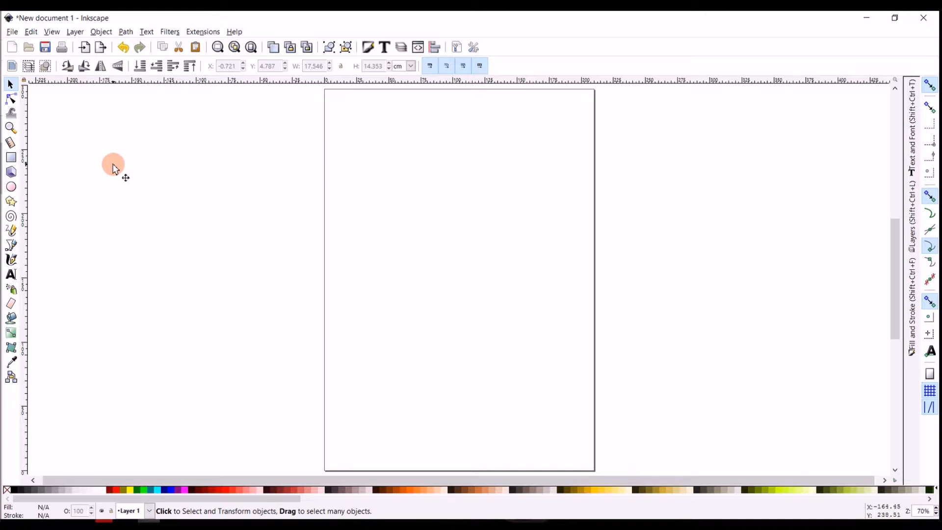
left_click(12, 99)
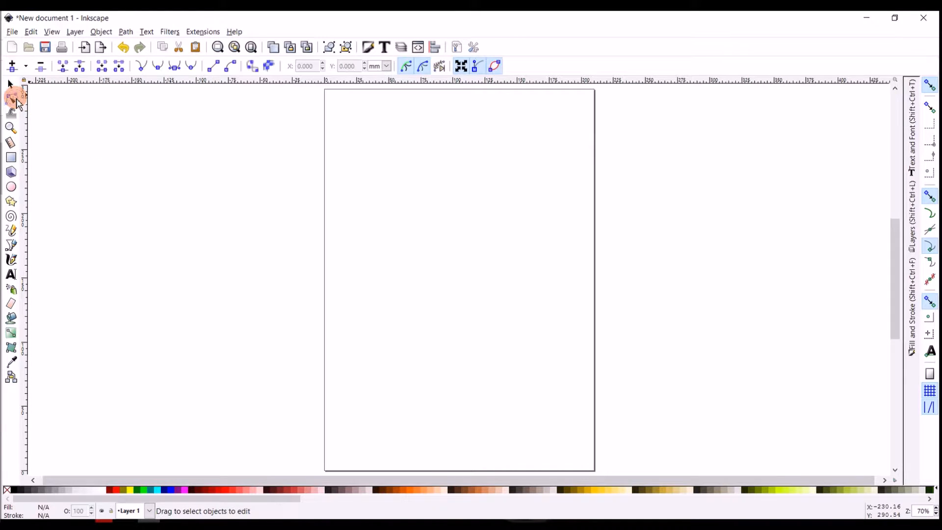
left_click(11, 114)
left_click(11, 128)
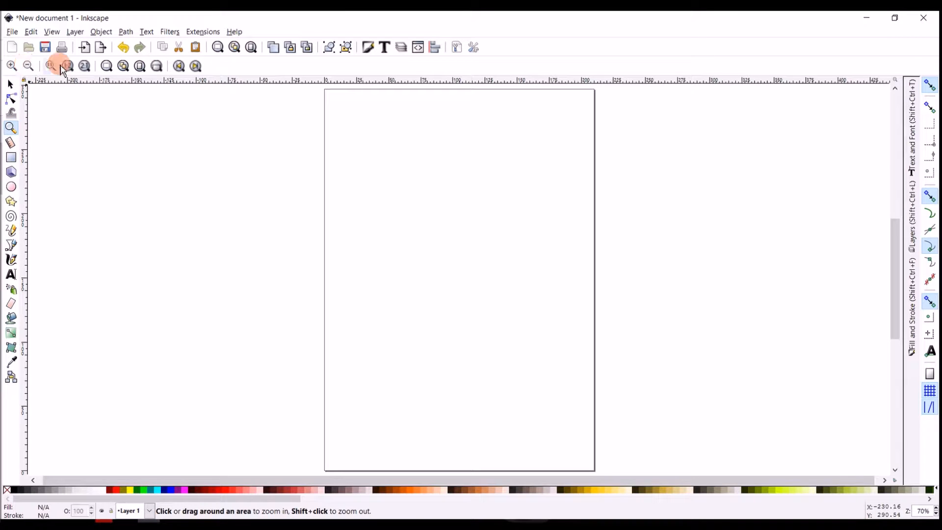
left_click(11, 84)
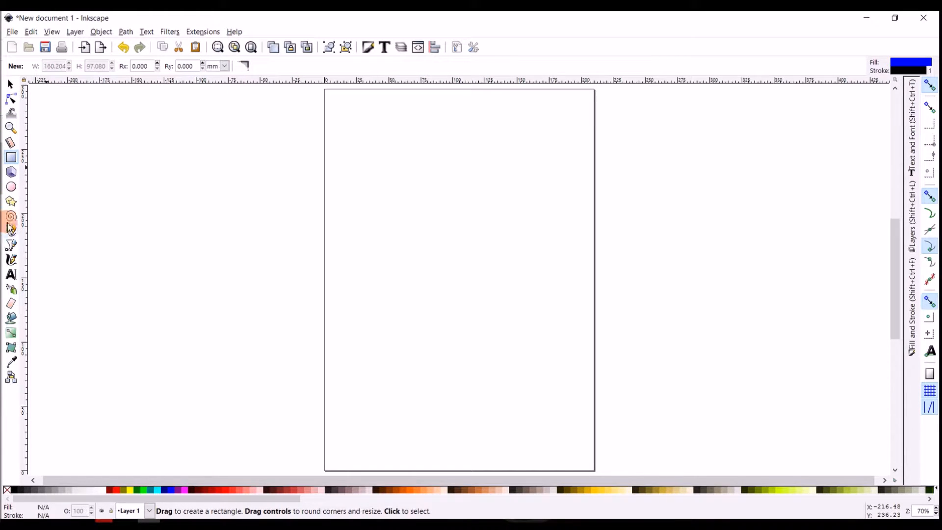
left_click(11, 202)
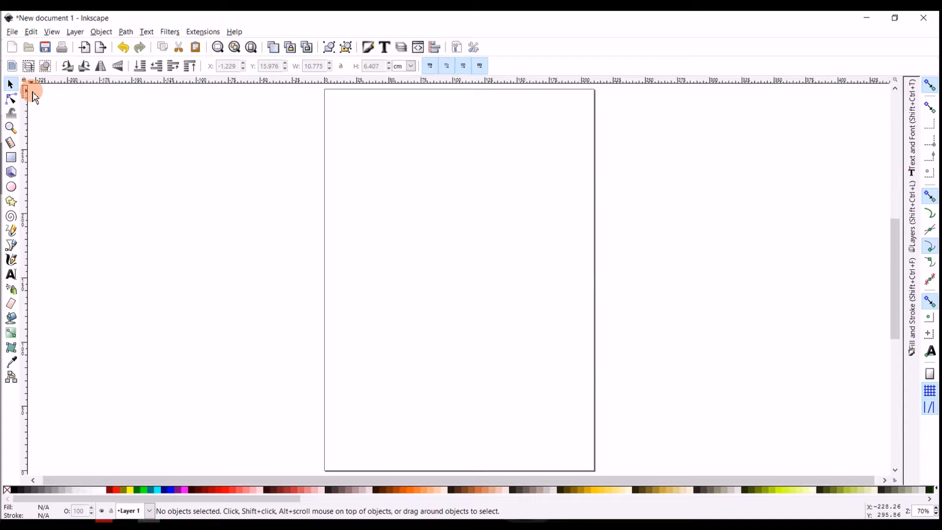
Draw a new rectangle on the page and set its width to 5 in and its height to 10 in
left_click(12, 159)
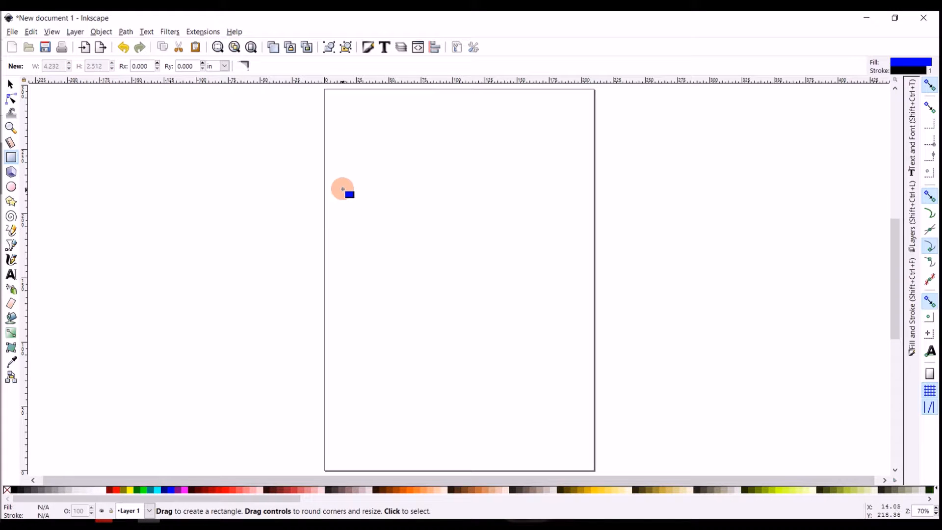
left_click_drag(336, 168, 739, 391)
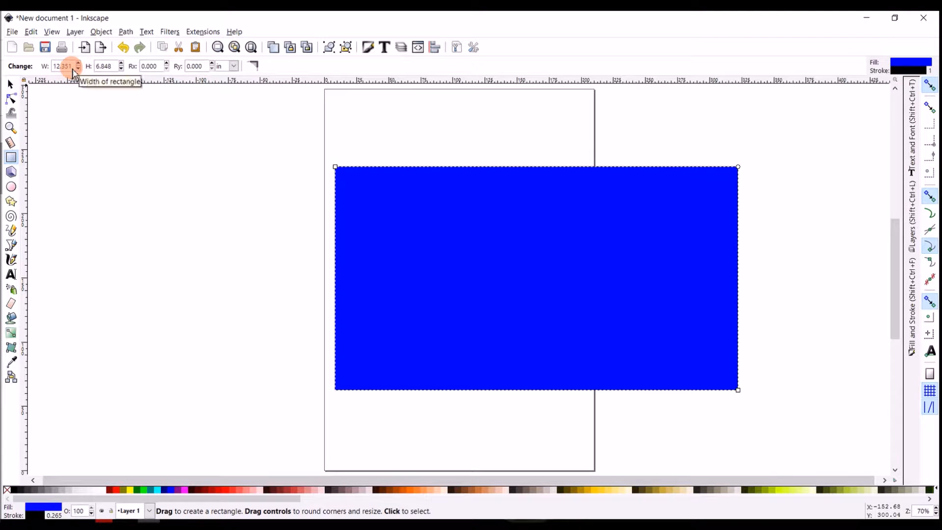
left_click_drag(69, 74, 48, 72)
type("5")
key("Tab")
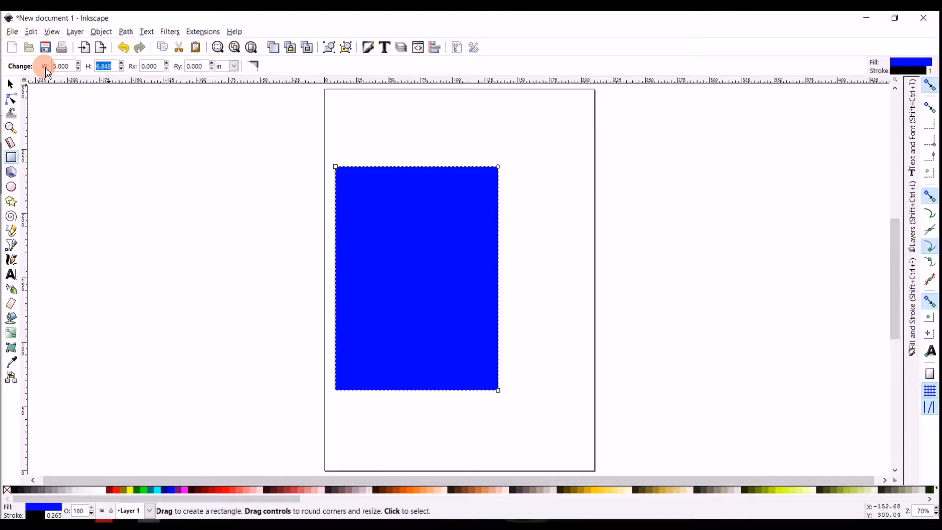
type("10")
key("Tab")
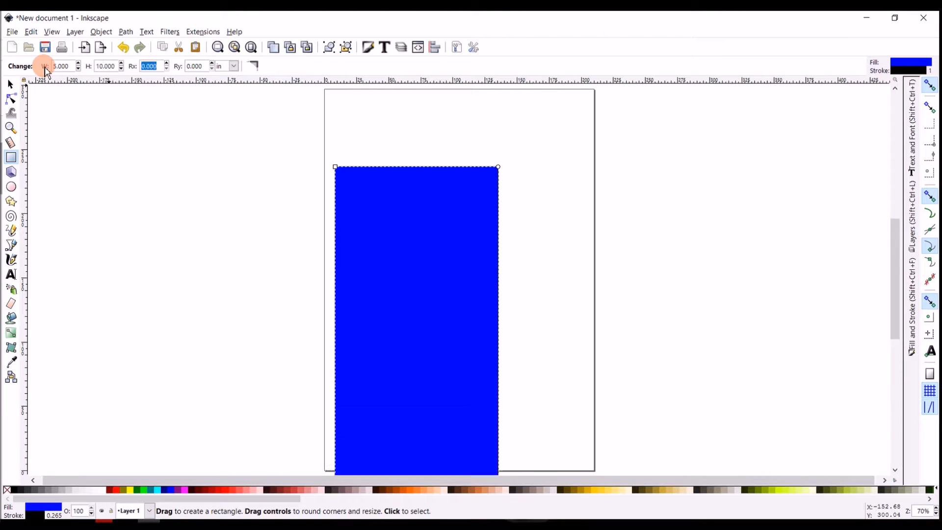
Move the 5 × 10 in rectangle to the centre of the page
scroll(335, 235, "down", 1)
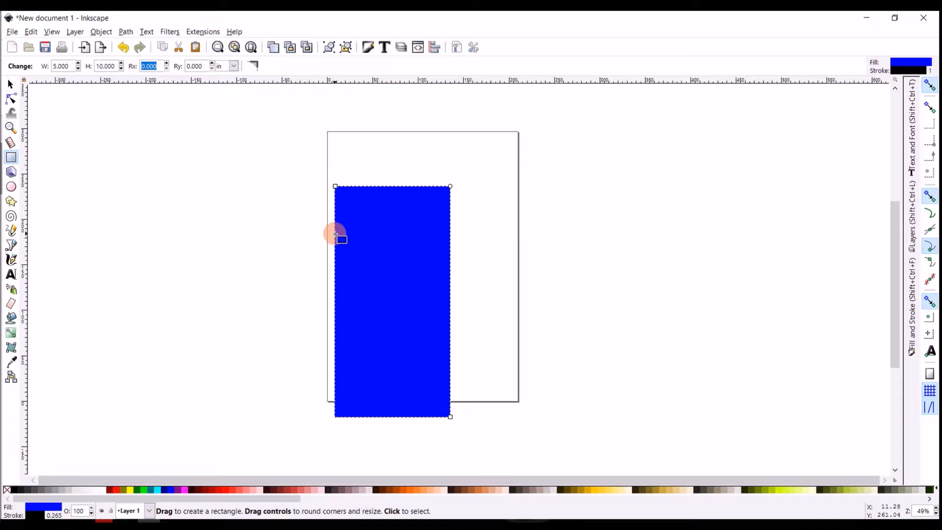
left_click(13, 85)
left_click_drag(394, 352, 433, 318)
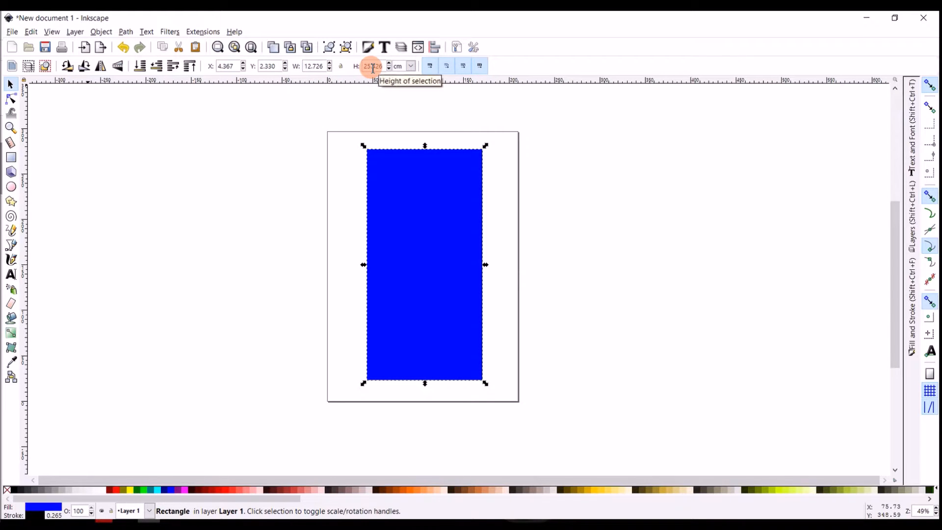
Change the selected rectangle's measurement unit from centimetres to inches
left_click(412, 67)
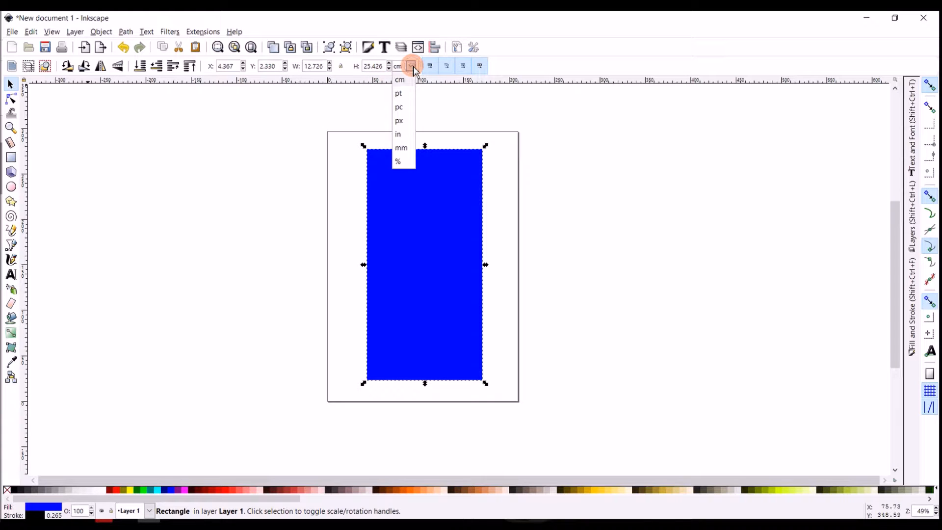
left_click(403, 135)
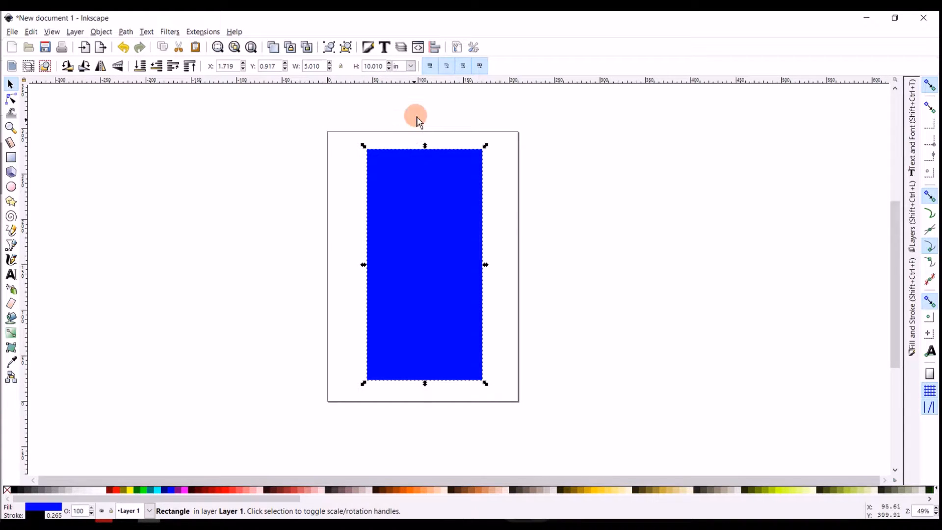
left_click(318, 69)
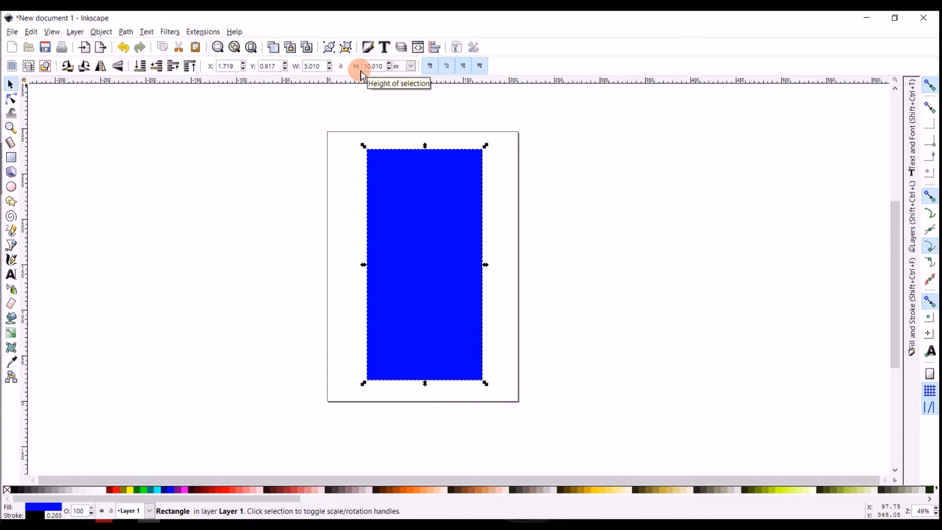
Set the blue rectangle's width to 6 in and height to 12 in, and move it to the centre of the page
left_click_drag(321, 66, 298, 69)
type("6")
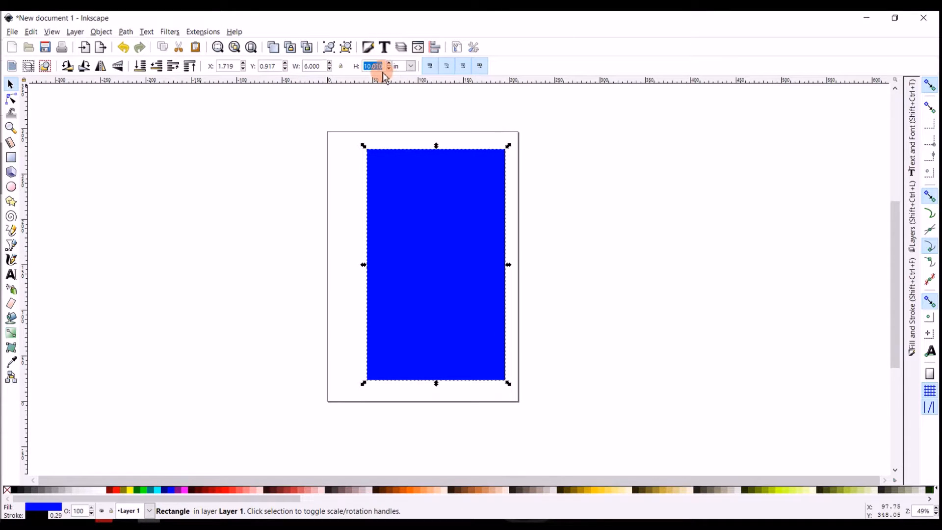
type("12")
key("Return")
left_click_drag(418, 164, 407, 191)
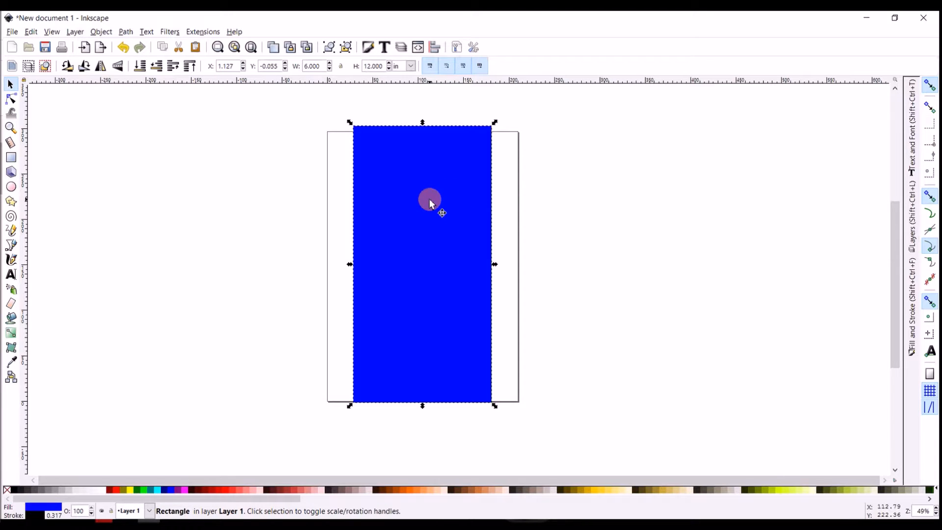
Round the rectangle's corners with the Rectangle tool's rounding handles to the maximum in both directions, forming an ellipse
key("r")
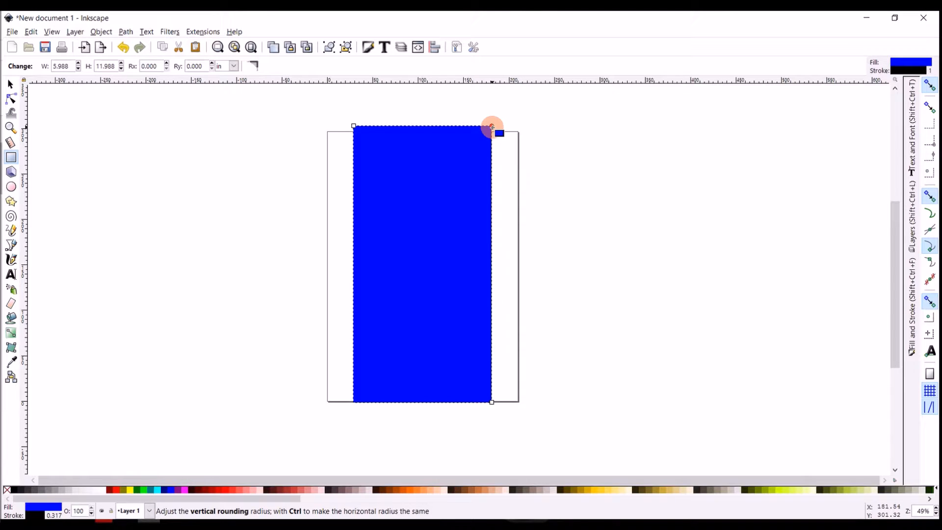
left_click_drag(492, 127, 492, 190)
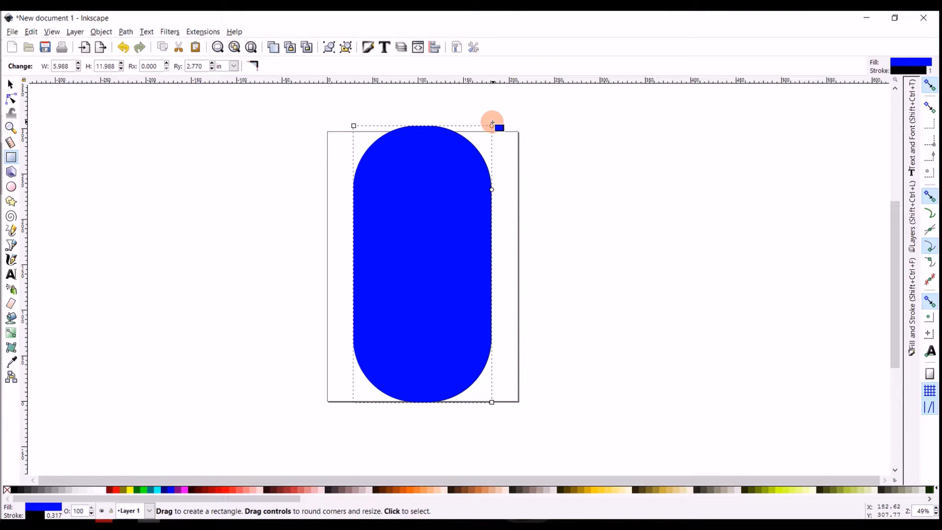
left_click_drag(492, 127, 412, 130)
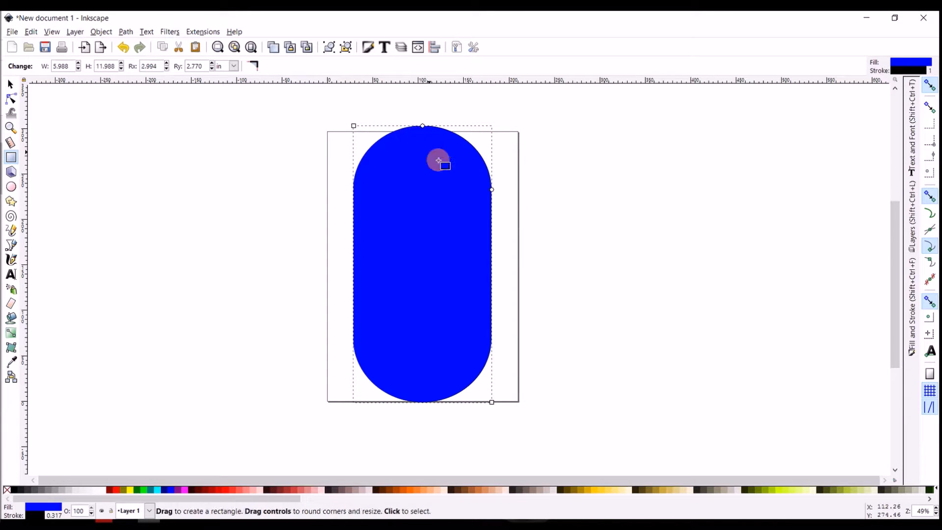
left_click_drag(492, 190, 496, 290)
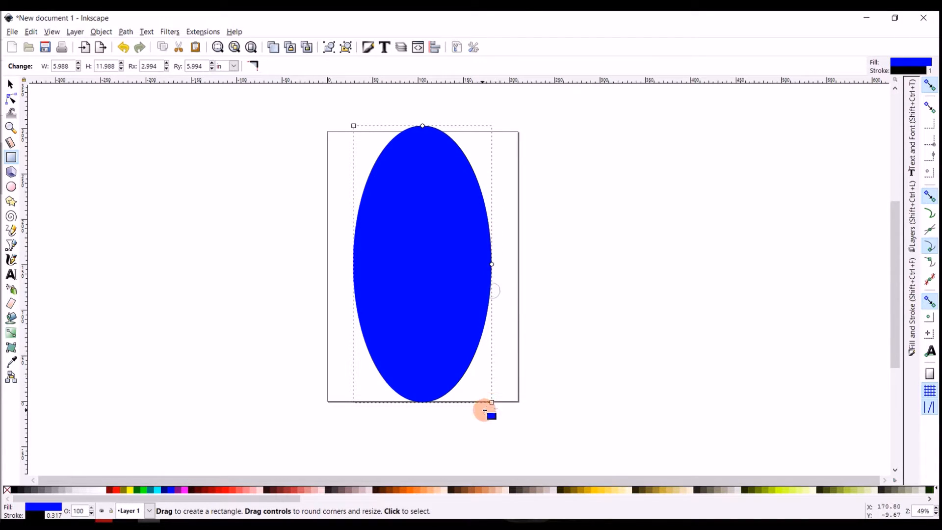
Resize the rounded rectangle to about 7.8 × 7.7 in and round its corners fully into a near-circle, then deselect it
left_click_drag(492, 403, 533, 303)
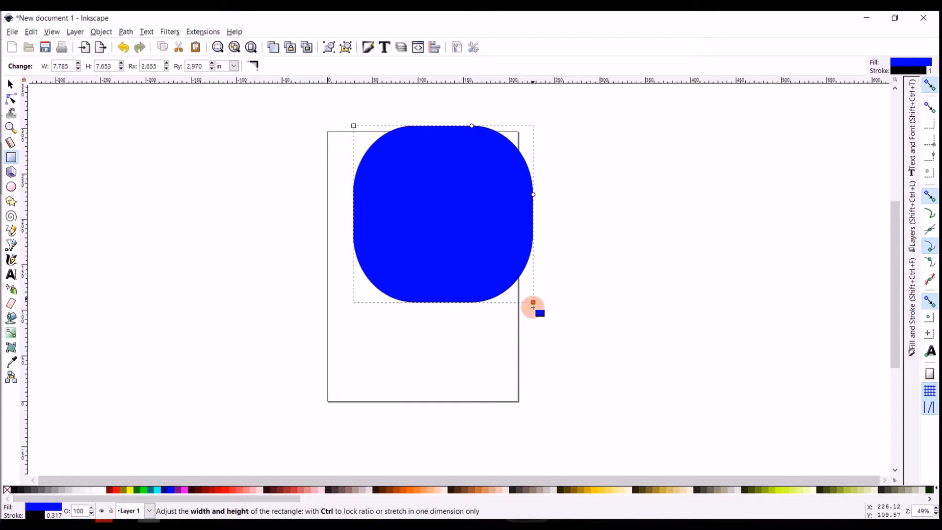
left_click_drag(536, 191, 544, 157)
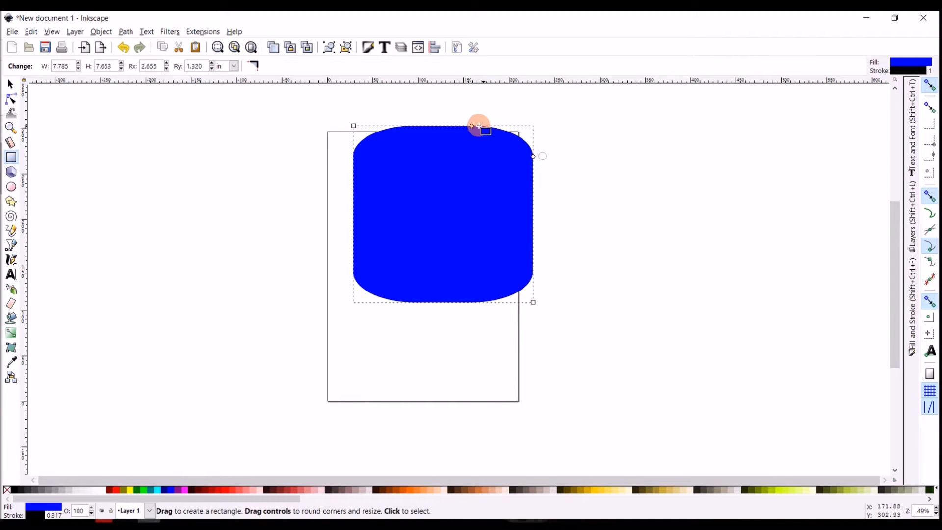
left_click_drag(472, 126, 404, 132)
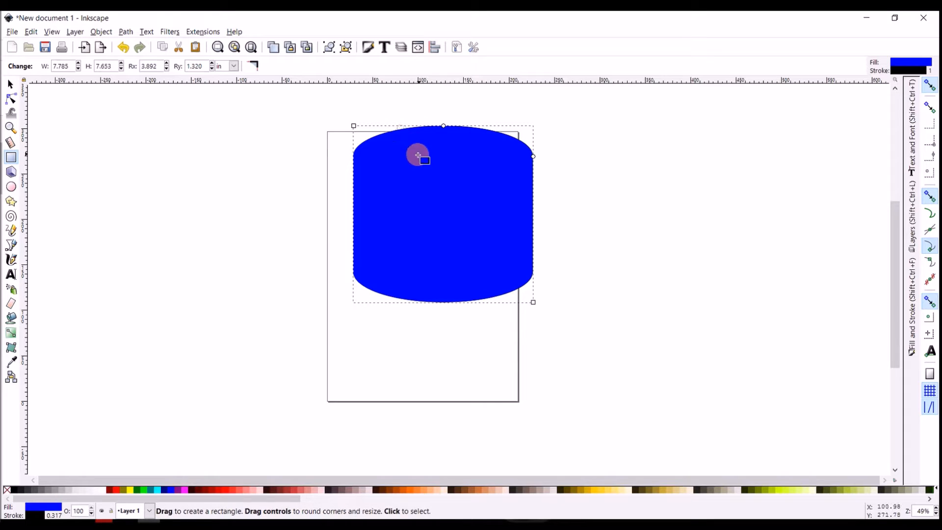
left_click_drag(532, 157, 530, 288)
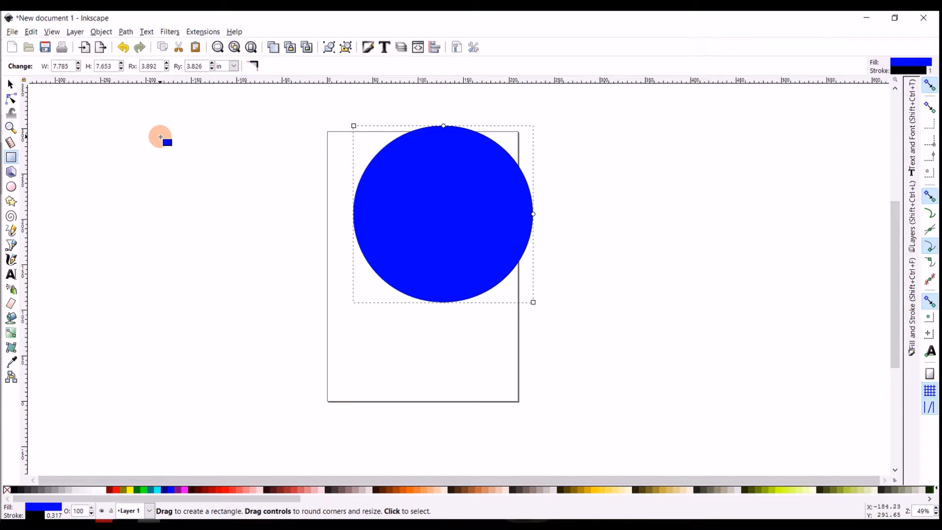
left_click(160, 137)
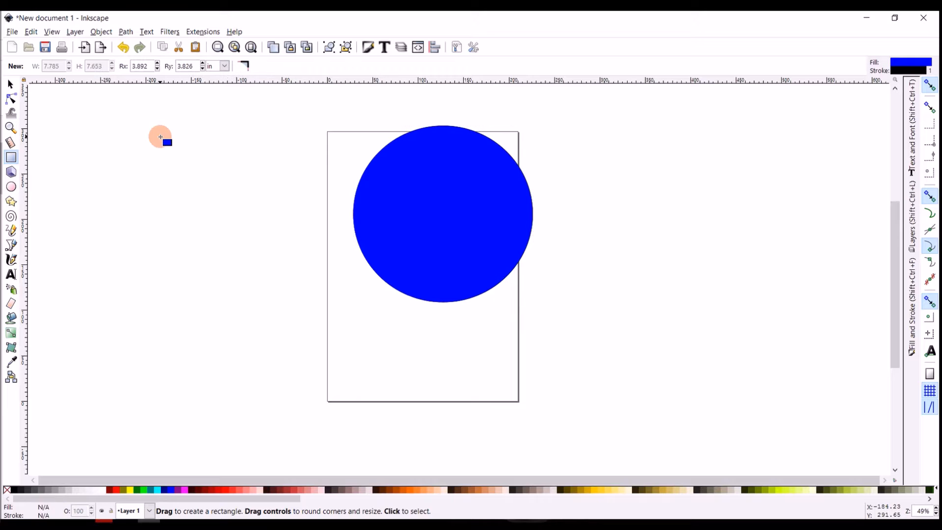
Reshape the blue circle with its rectangle handles to about 3.4 × 13.5 in, and reduce its vertical corner radius to about 1.5 in
key("s")
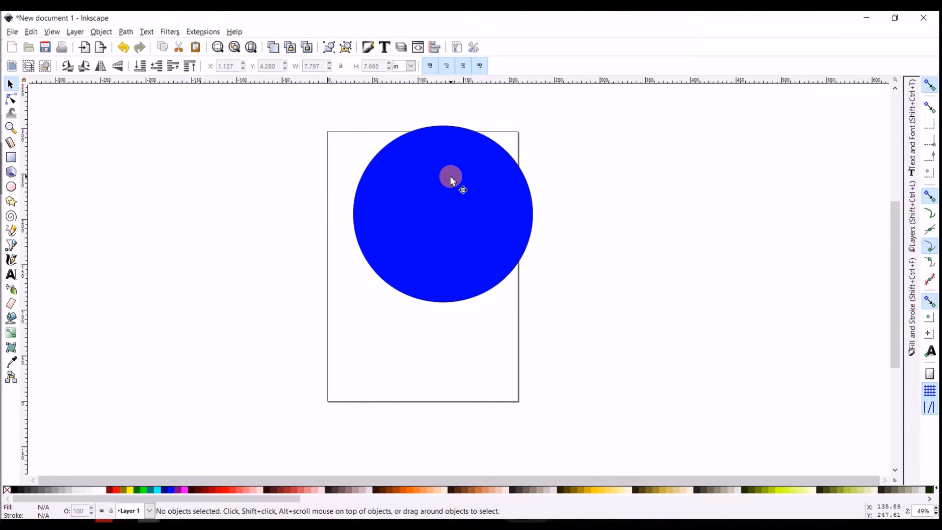
left_click(451, 196)
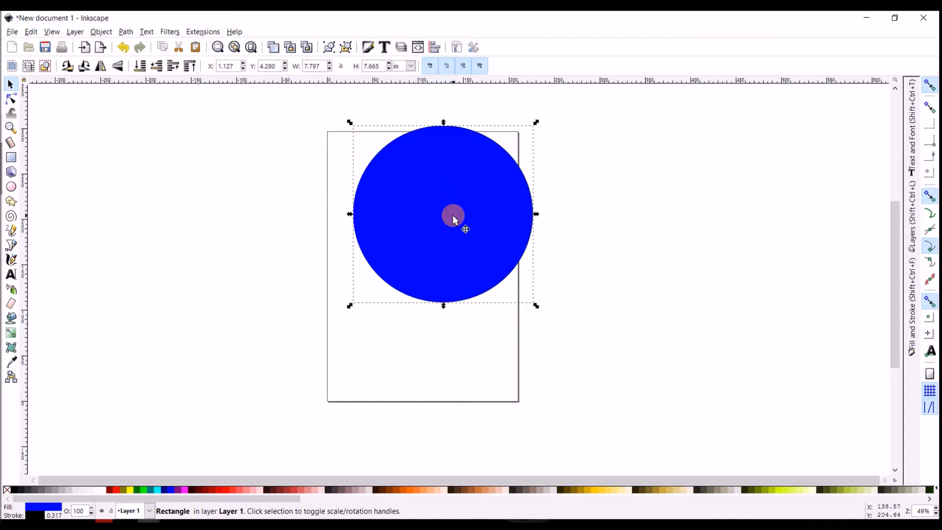
key("r")
left_click_drag(533, 302, 534, 373)
left_click_drag(534, 379, 431, 437)
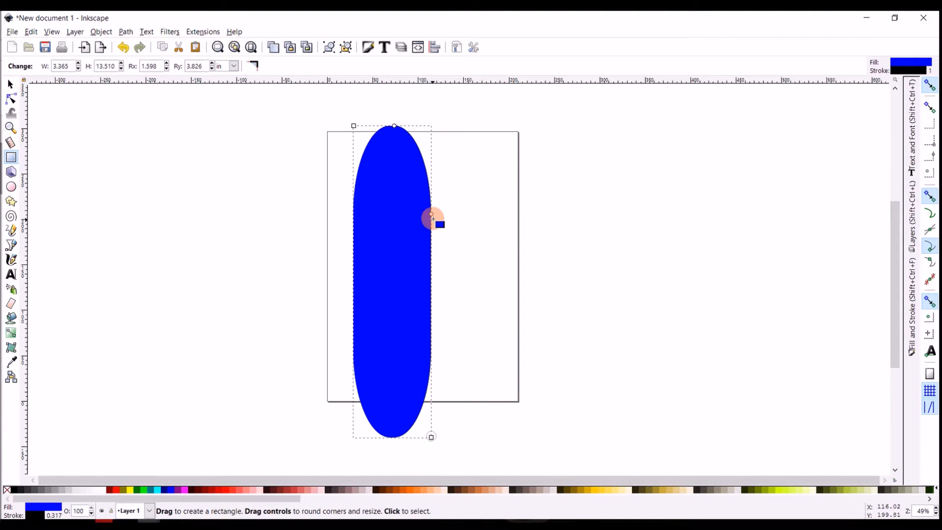
left_click_drag(430, 213, 439, 159)
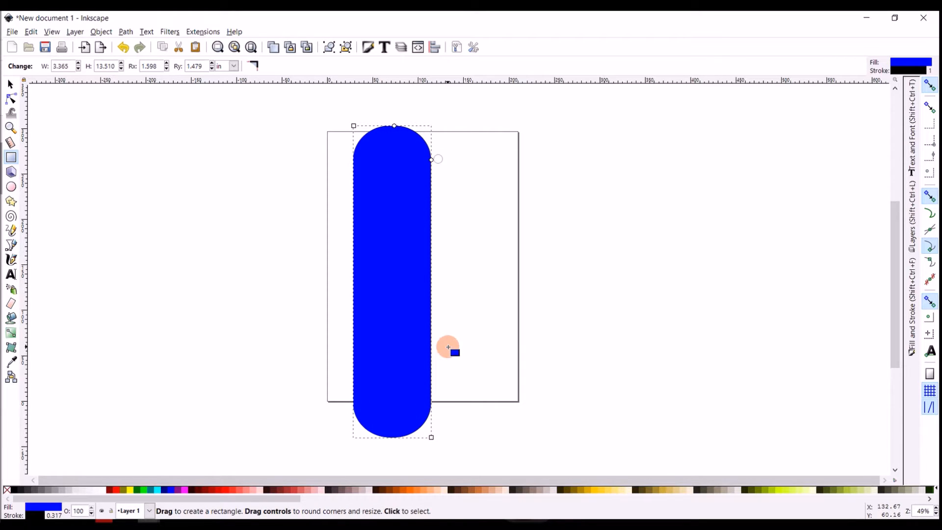
Try to shorten the tall rounded rectangle by scaling it from its bottom edge
left_click(11, 84)
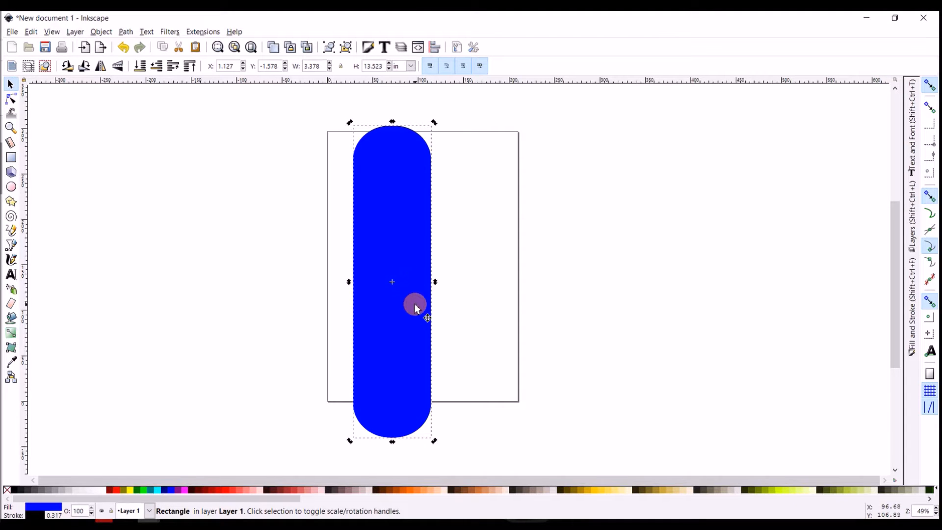
left_click(390, 283)
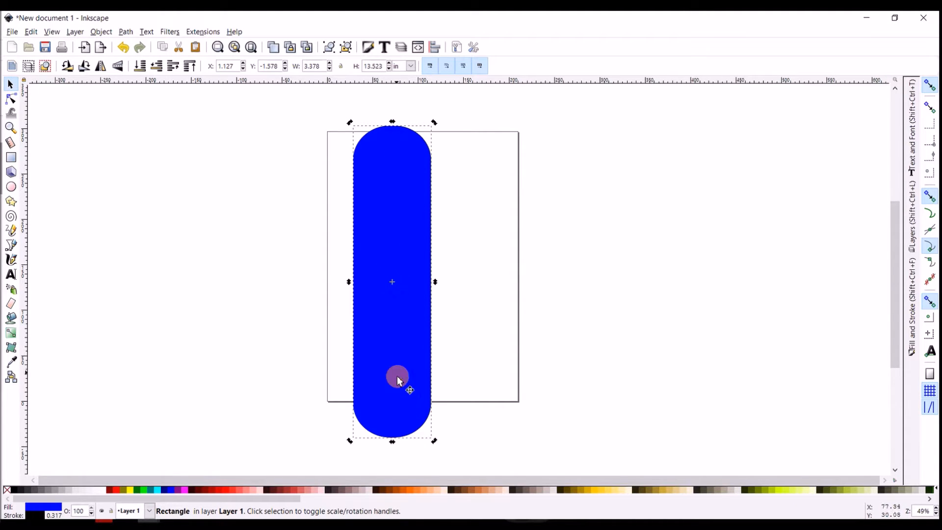
left_click(405, 361)
left_click_drag(397, 449, 395, 406)
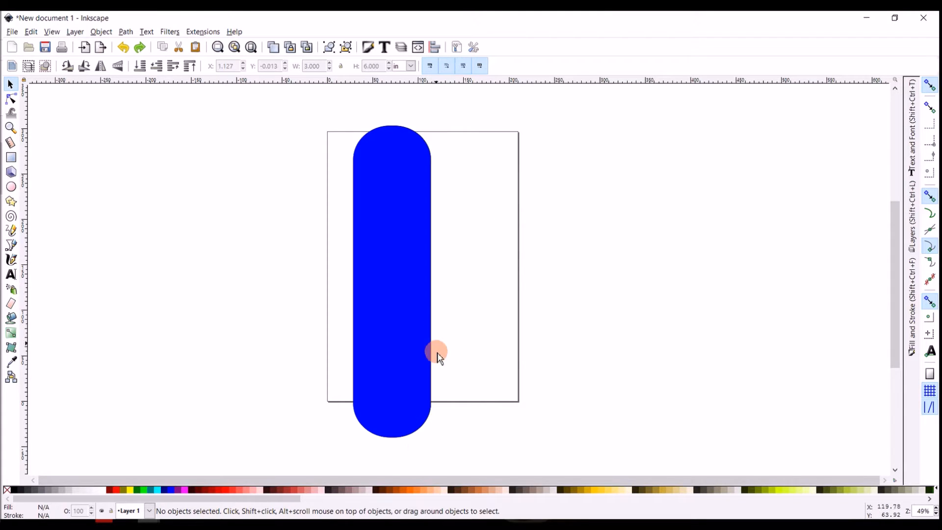
left_click_drag(270, 503, 207, 496)
Select the rounded rectangle and apply a series of palette colours to its fill, including light yellow and ending with black
left_click(12, 86)
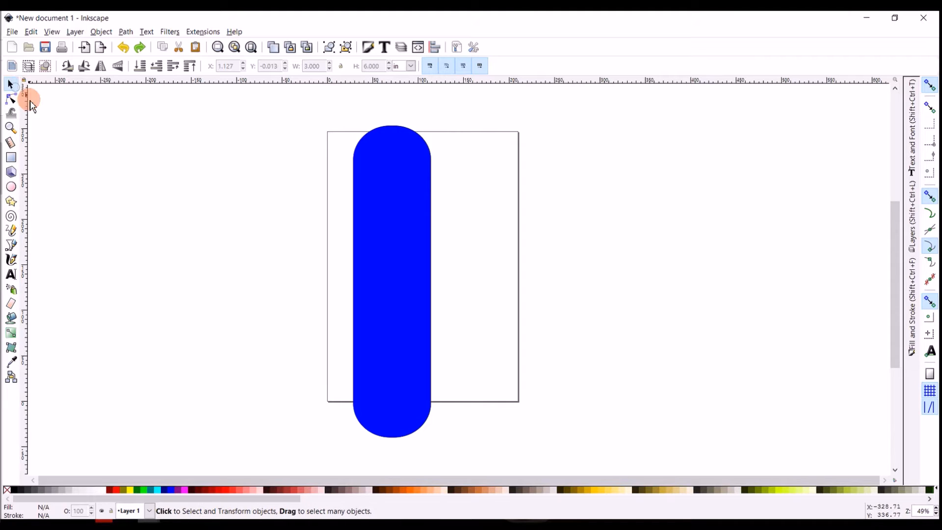
left_click(377, 299)
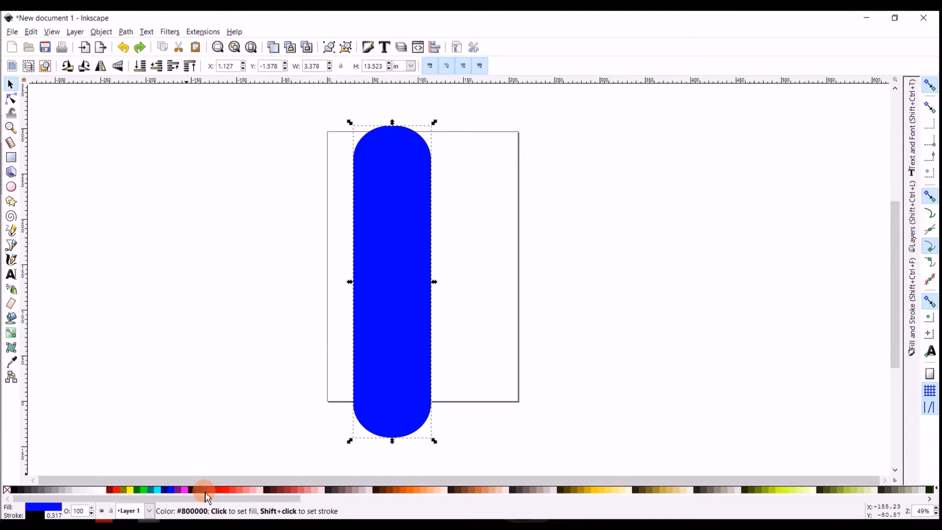
left_click(231, 490)
left_click(251, 490)
left_click(294, 489)
left_click(342, 490)
left_click(403, 490)
left_click(449, 490)
left_click(471, 490)
left_click(507, 489)
left_click(563, 490)
left_click(593, 490)
left_click(613, 490)
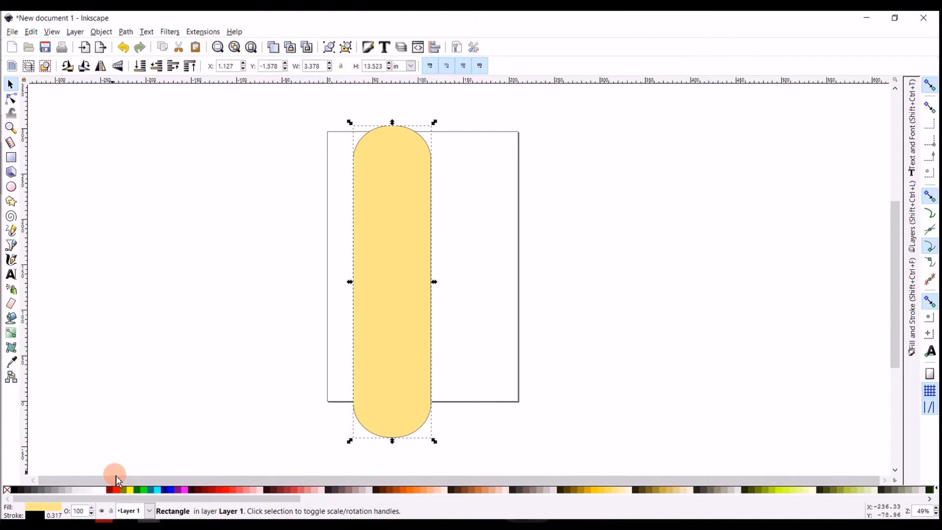
left_click(15, 494)
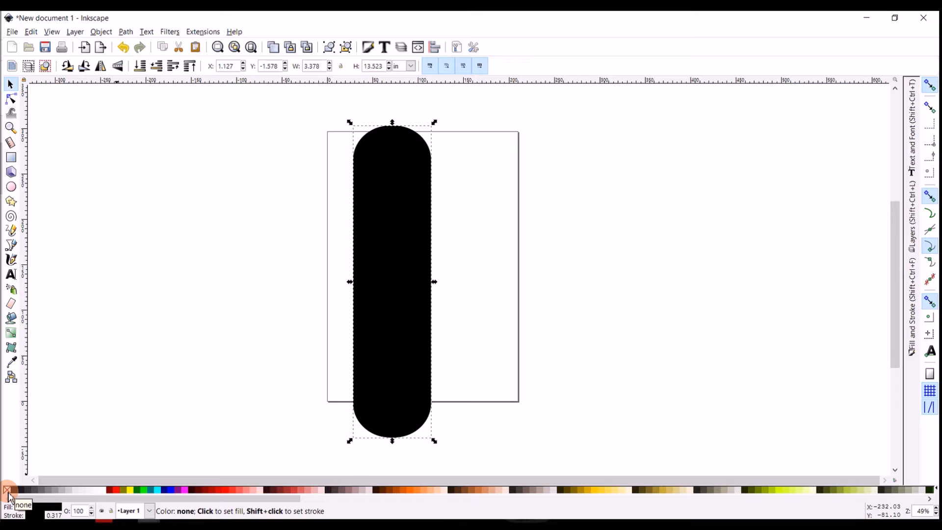
Remove the rounded rectangle's fill and colour its outline teal and then red
left_click(7, 496)
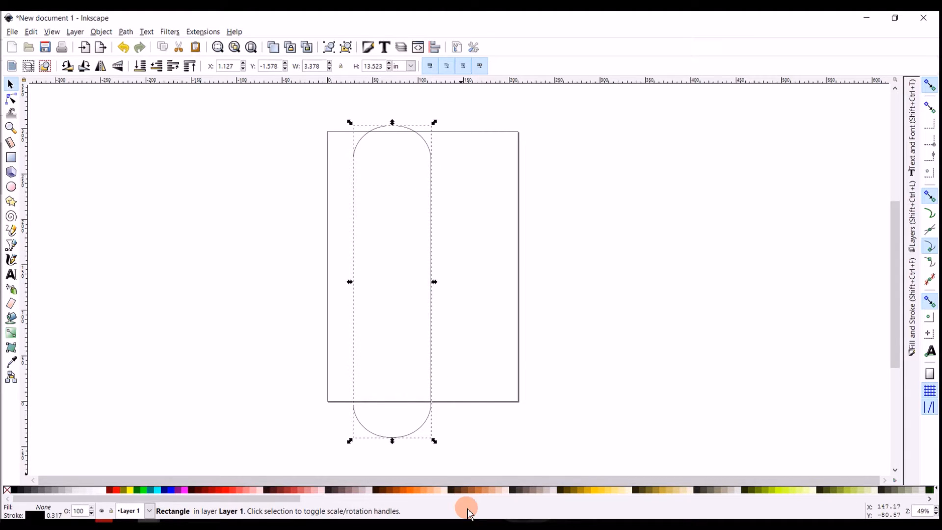
key("shift")
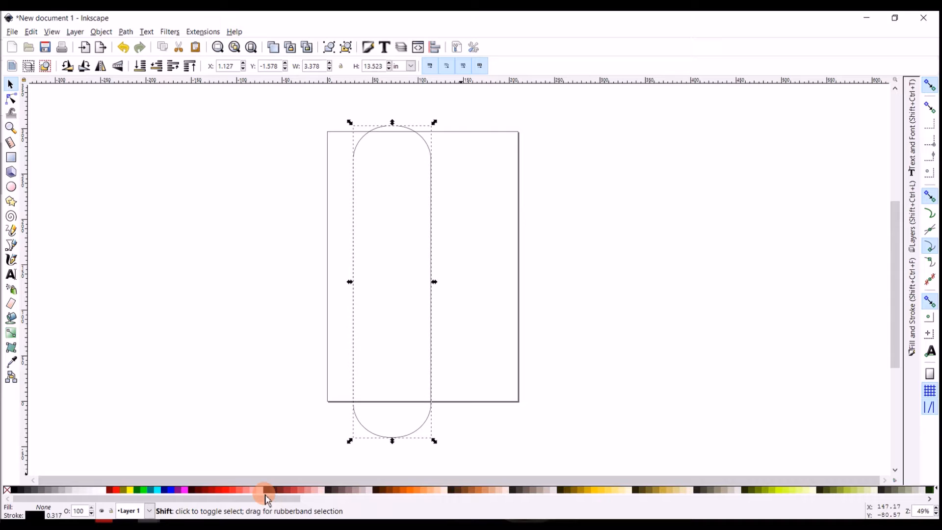
left_click(153, 491, "shift")
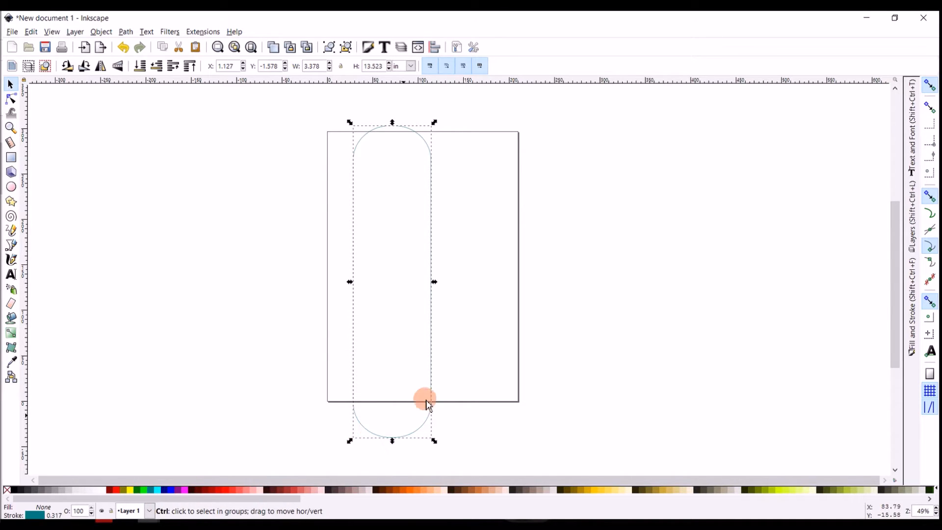
left_click(215, 490, "shift")
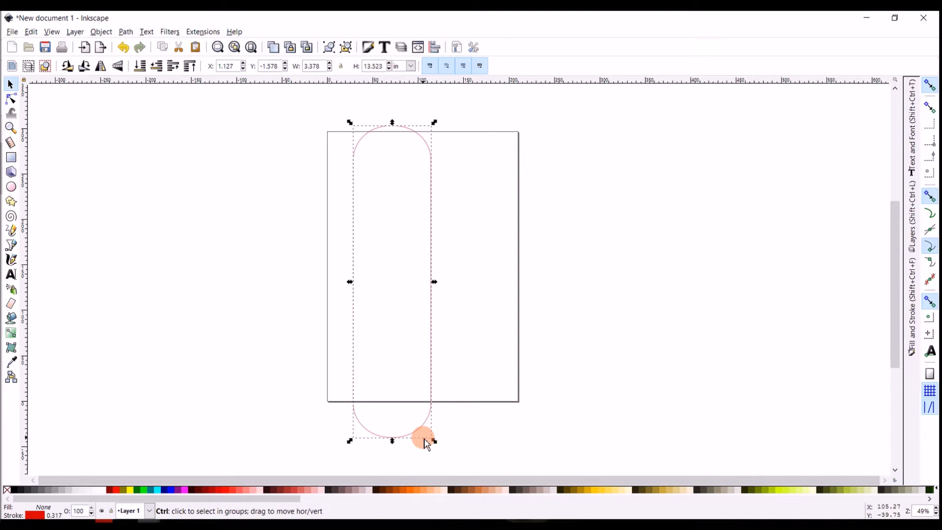
Try a series of palette colours on the shape's outline, including cyan and ending with salmon pink
scroll(426, 444, "up", 5)
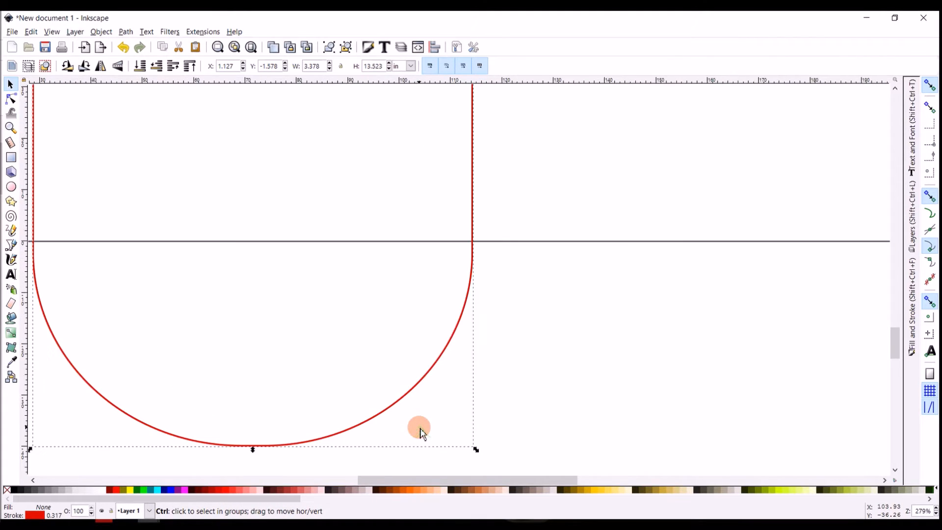
left_click(152, 491, "shift")
left_click(122, 490, "shift")
left_click(116, 489, "shift")
left_click(110, 490, "shift")
left_click(116, 490, "shift")
left_click(157, 490, "shift")
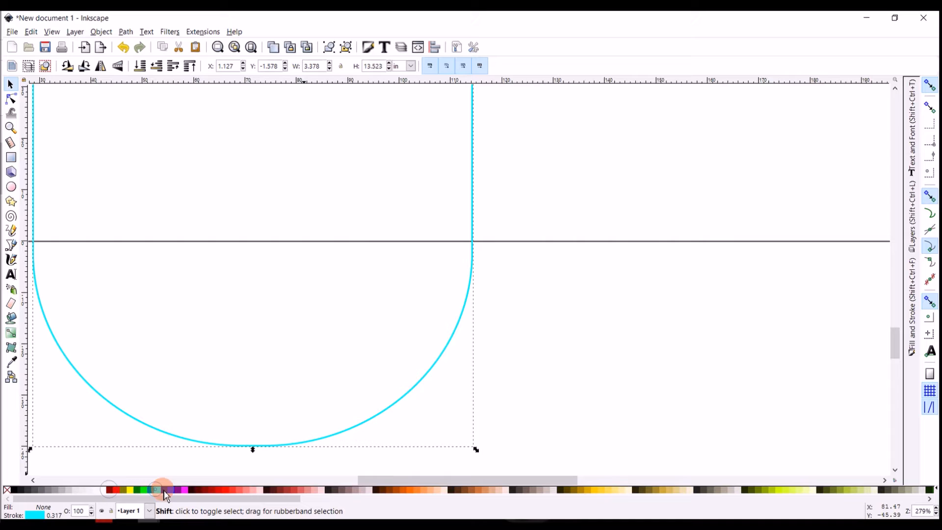
left_click(210, 490, "shift")
left_click(248, 490, "shift")
left_click(281, 490, "shift")
left_click(311, 490, "shift")
left_click(316, 490, "shift")
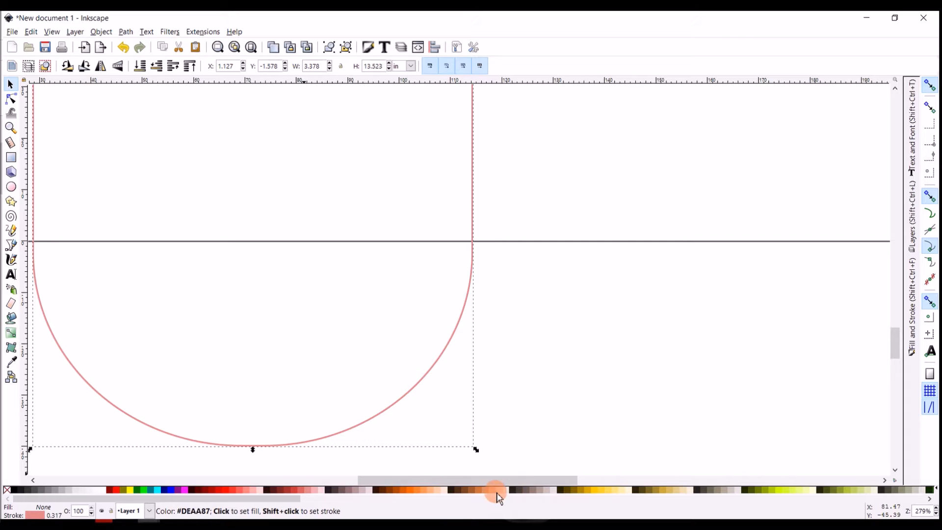
Fill the shape with a greyish pink and change its outline through yellow and dark red to dusty rose
left_click(547, 489)
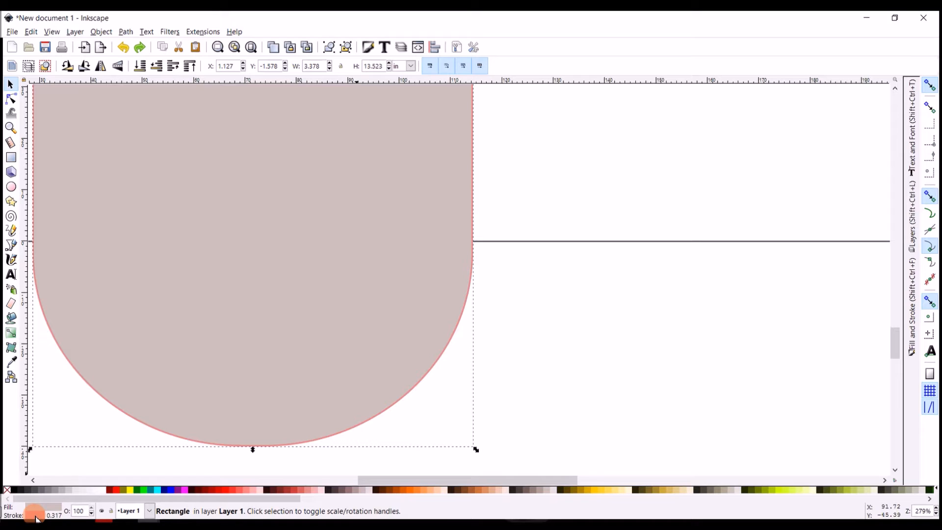
left_click(129, 490, "shift")
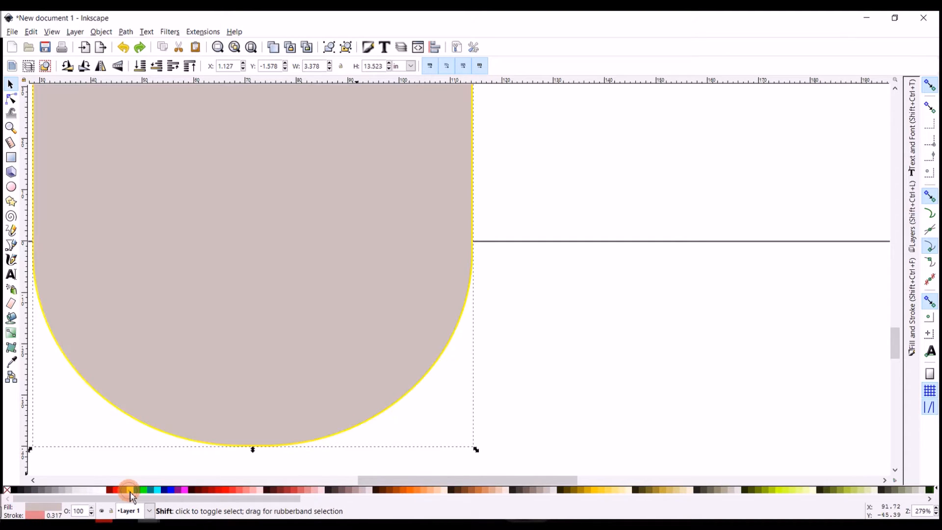
left_click(169, 490, "shift")
left_click(195, 490, "shift")
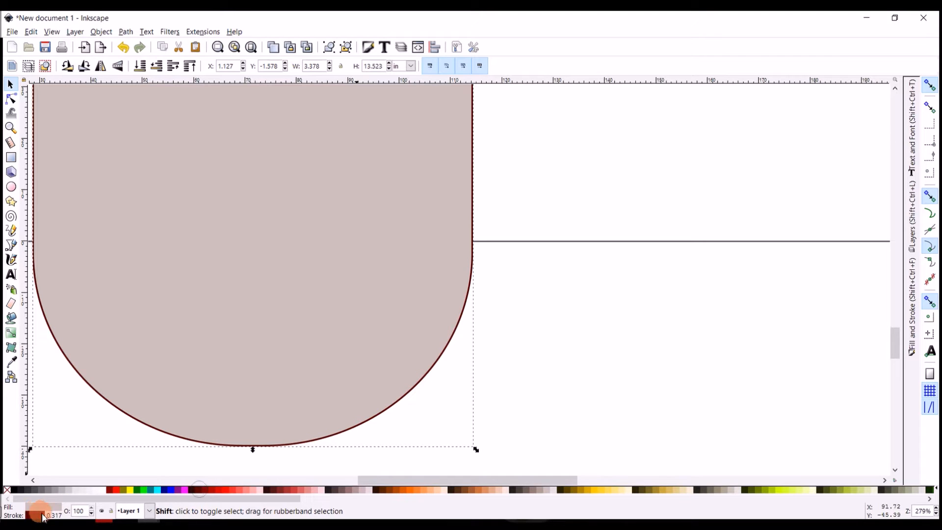
left_click(314, 490, "shift")
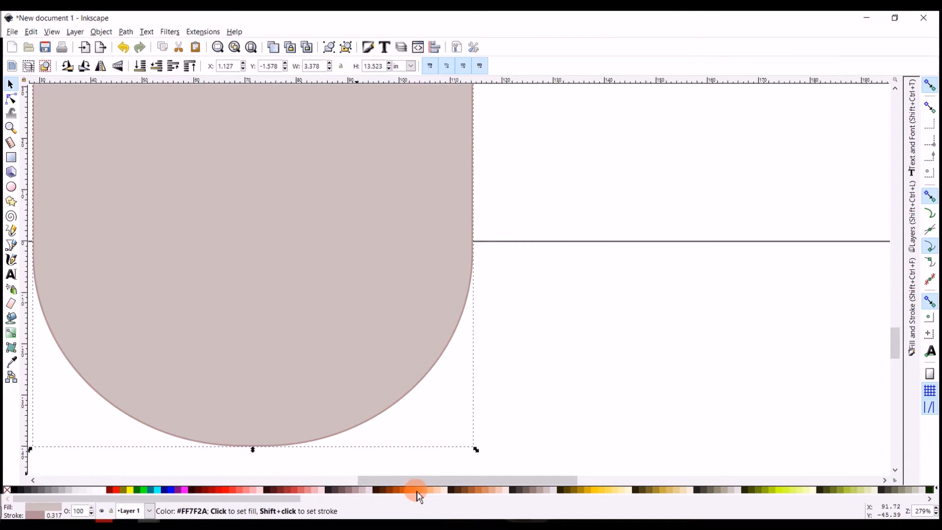
Try several green palette colours as the shape's fill, ending with olive green, and switch to the Zoom tool
left_click(780, 490)
left_click(807, 489)
left_click(824, 490)
left_click(848, 490)
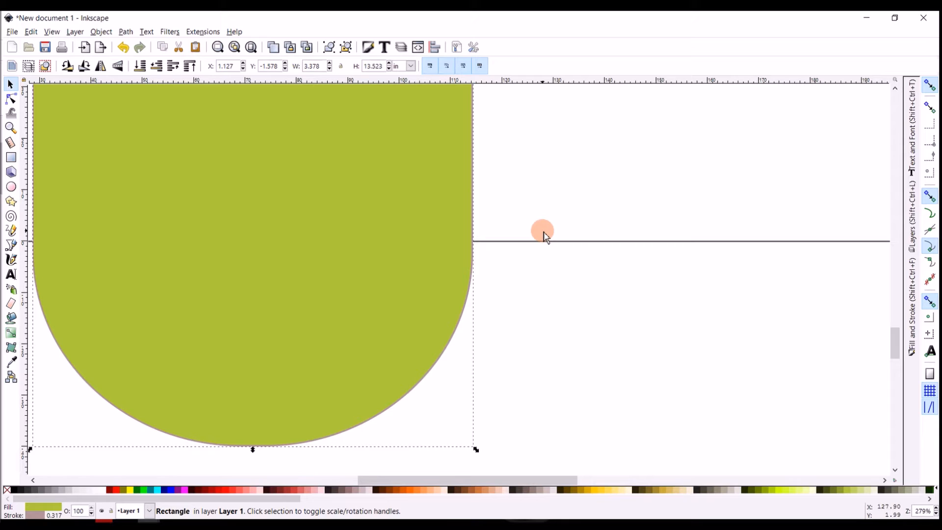
key("z")
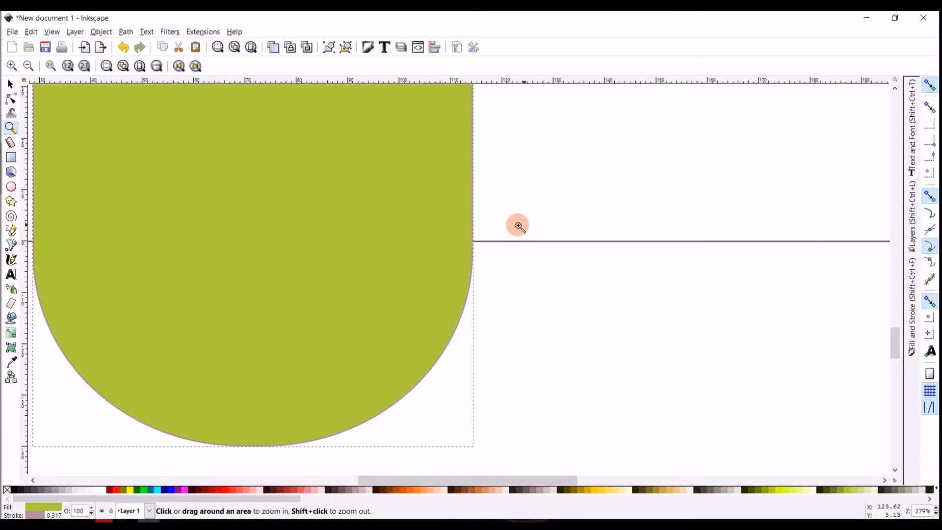
Zoom in closely on the side edge of the green rounded rectangle to examine its thin outline
left_click(493, 224)
left_click(494, 224)
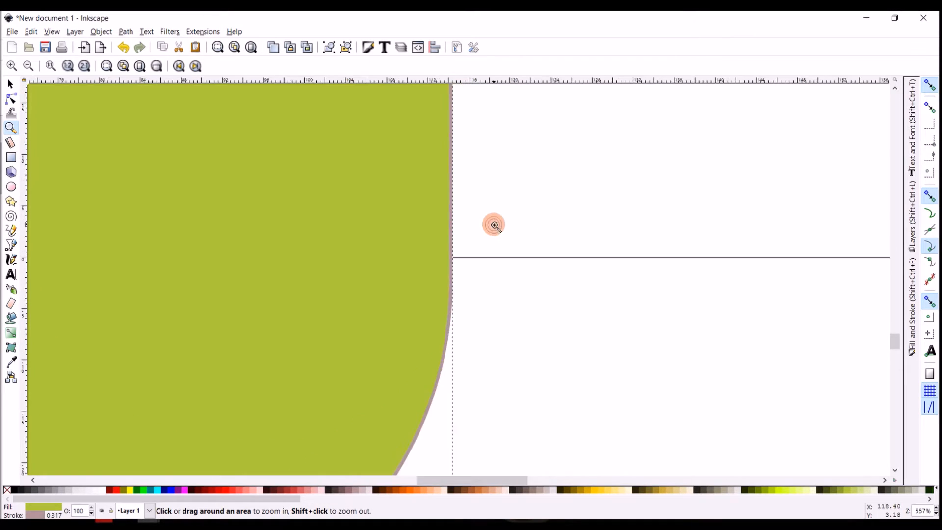
left_click(489, 222)
left_click(423, 220)
left_click(426, 224)
left_click(459, 232)
left_click(453, 234)
left_click(446, 234)
left_click(447, 234)
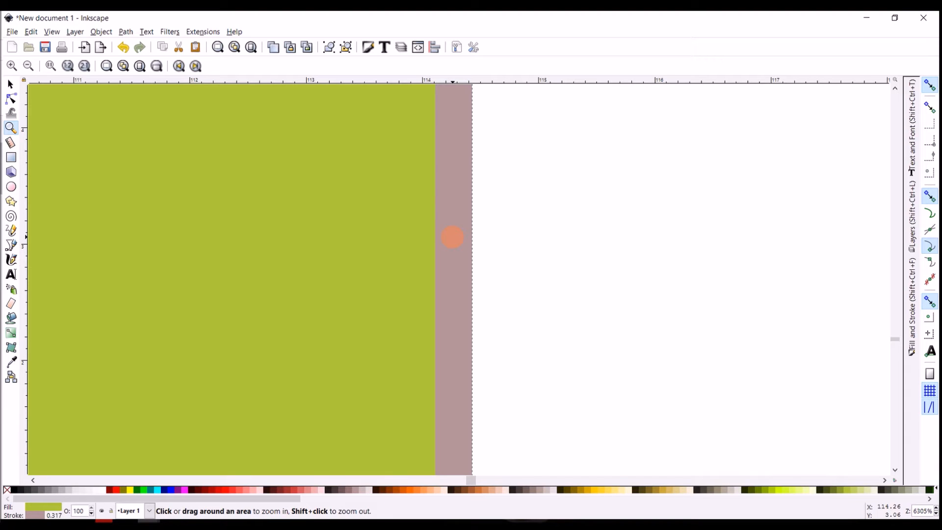
Zoom back out from the outline until the page and most of the green shape are in view
left_click(453, 237, "shift")
left_click(453, 237, "shift")
left_click(453, 237, "shift")
left_click(453, 237, "shift")
left_click(453, 237, "shift")
left_click(453, 237, "shift")
left_click(453, 237, "shift")
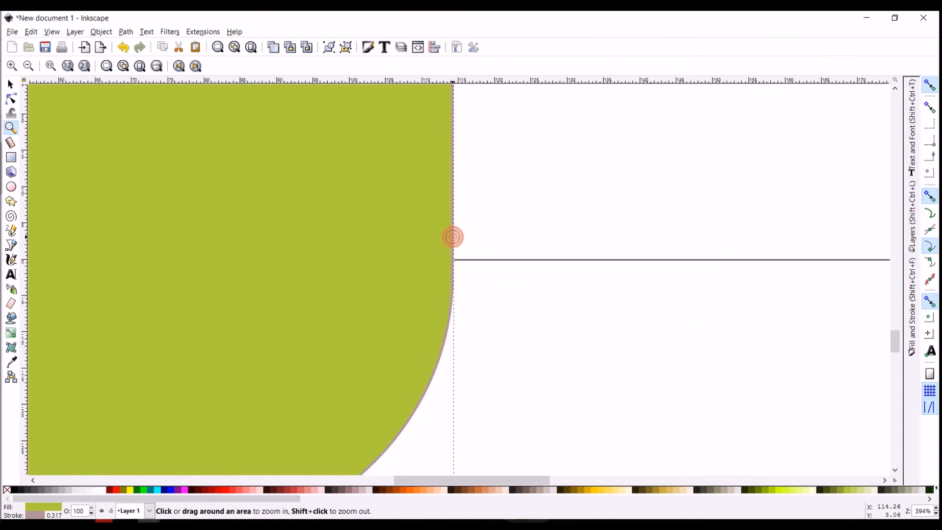
left_click(453, 237, "shift")
left_click(330, 198, "shift")
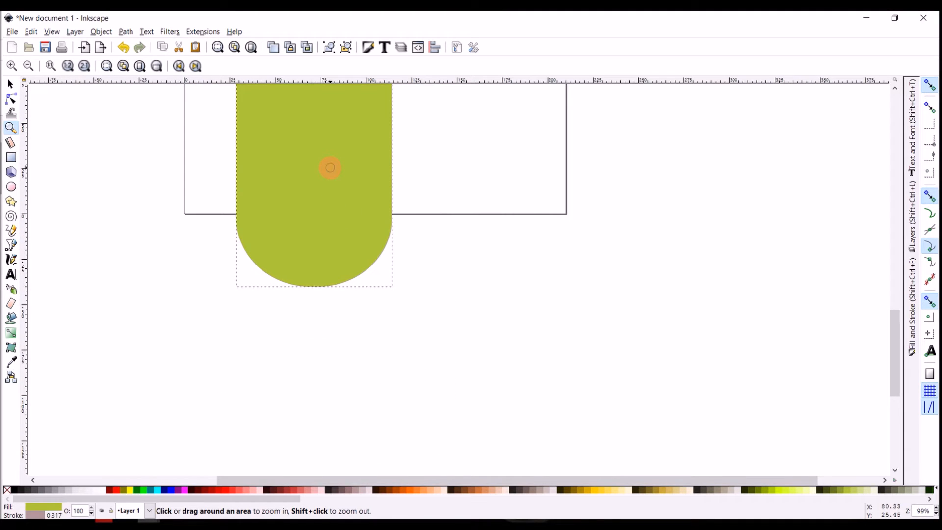
left_click(330, 168, "shift")
left_click_drag(892, 390, 898, 316)
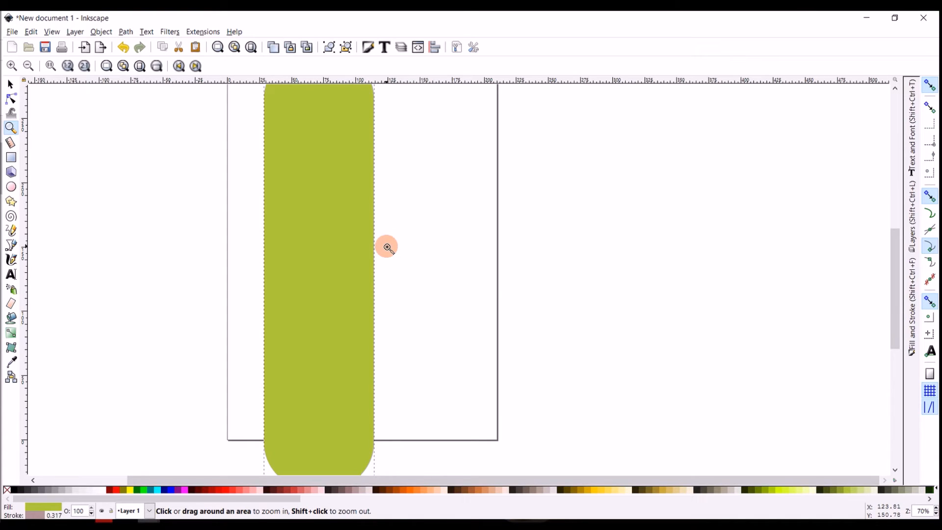
Magnify the middle of the green shape by marking out rectangular areas to zoom into
left_click_drag(215, 170, 427, 341)
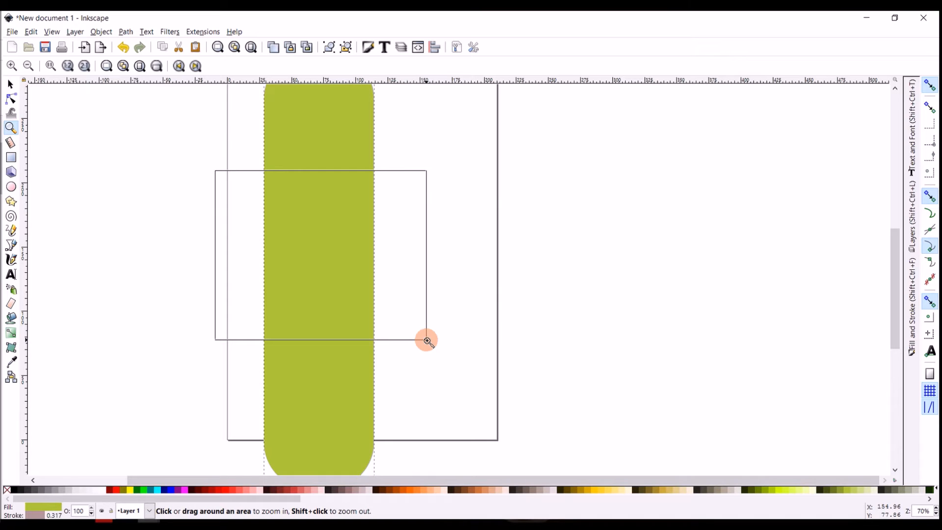
left_click_drag(427, 342, 427, 340)
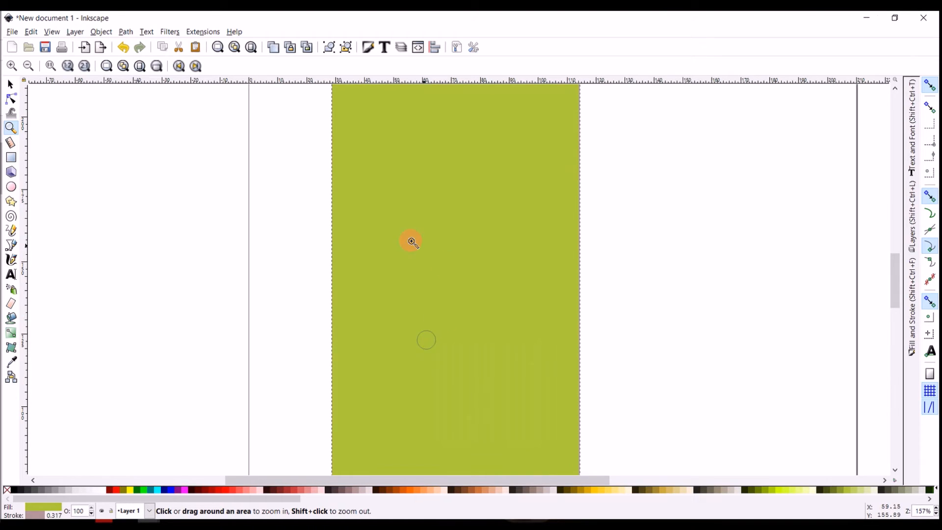
left_click_drag(293, 197, 456, 306)
left_click_drag(421, 269, 507, 330)
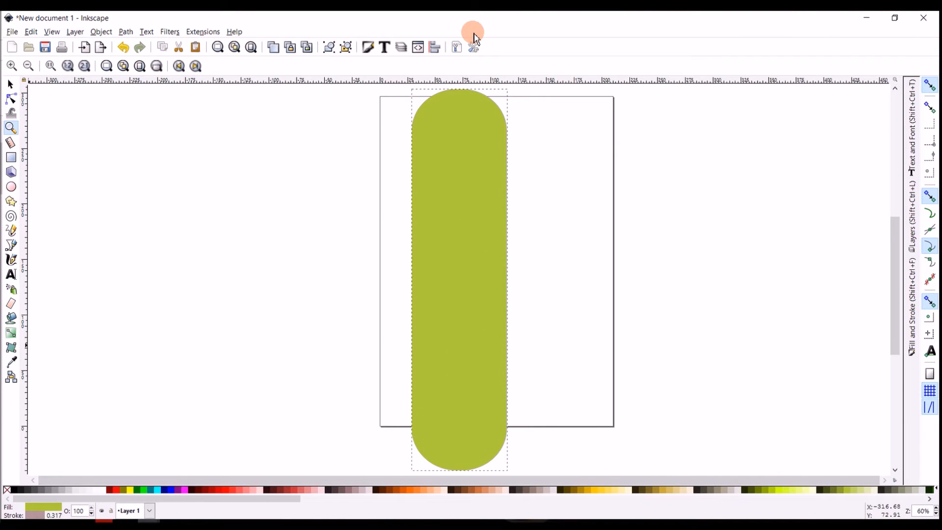
Zoom the whole drawing out and back in, one increment at a time
key("minus")
key("minus")
key("minus")
key("minus")
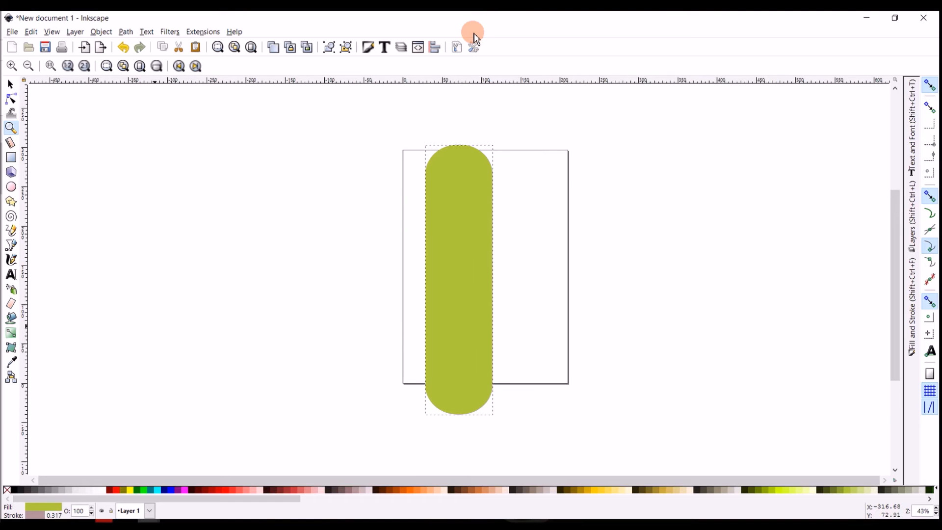
key("minus")
key("plus")
key("plus")
key("plus")
key("plus")
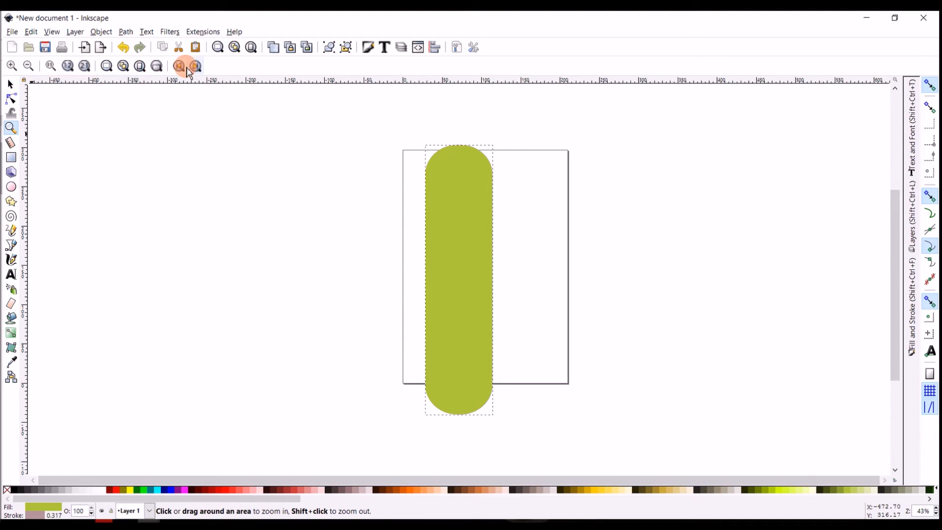
Zoom in and out by one increment, and view the drawing at 1:1, 1:2, 2:1 and again at 1:2
left_click(15, 67)
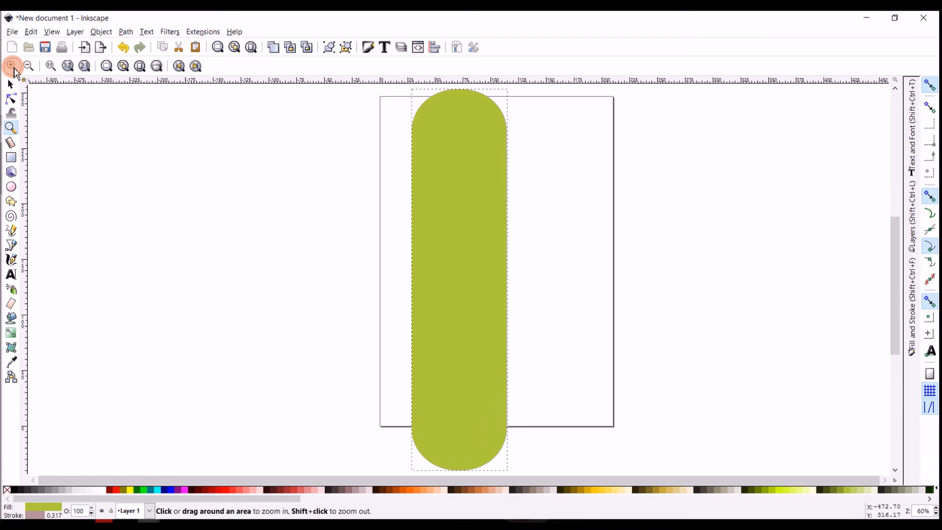
left_click(28, 67)
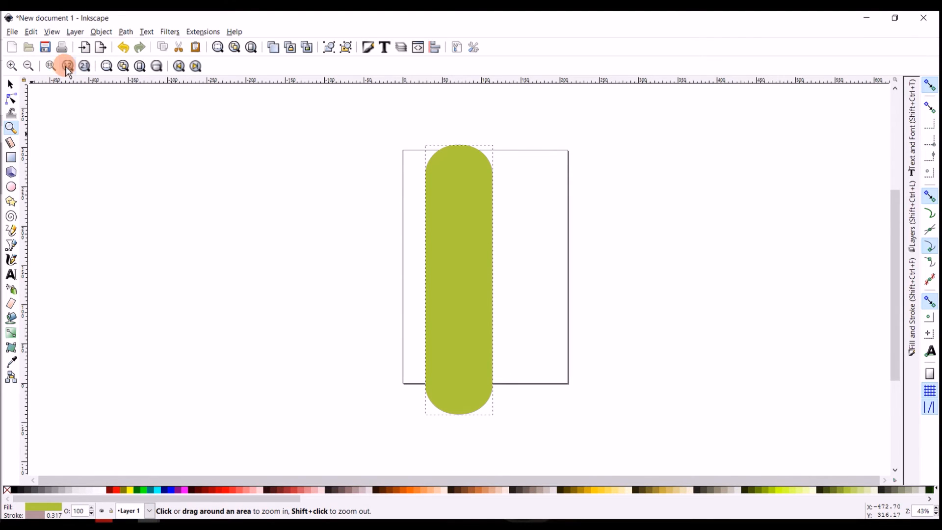
left_click(51, 67)
left_click(68, 69)
left_click(86, 68)
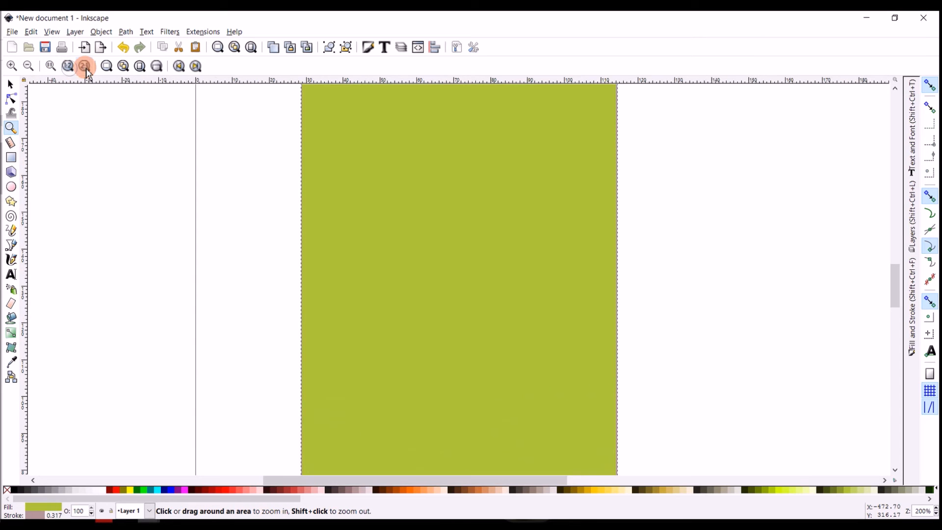
left_click(68, 67)
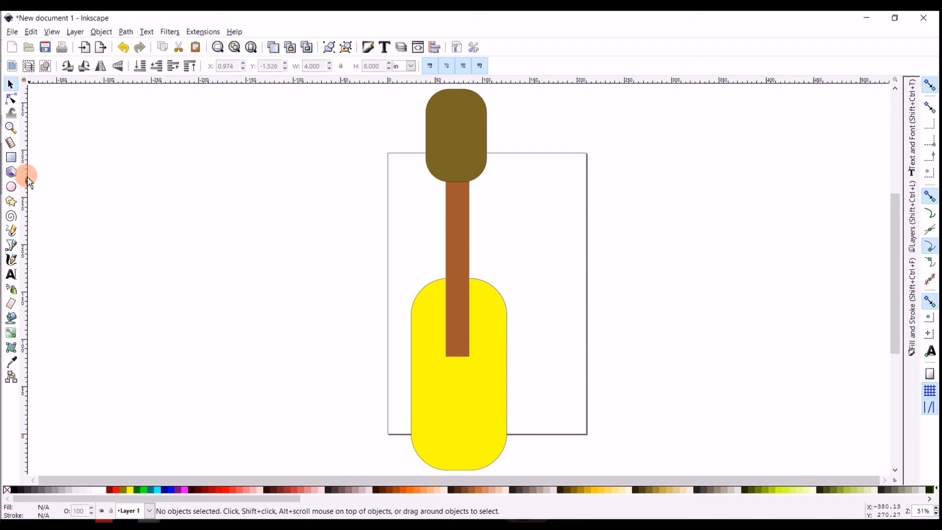
Inspect the width and height of the guitar's yellow body, brown neck and dark olive head rectangles
left_click(473, 449)
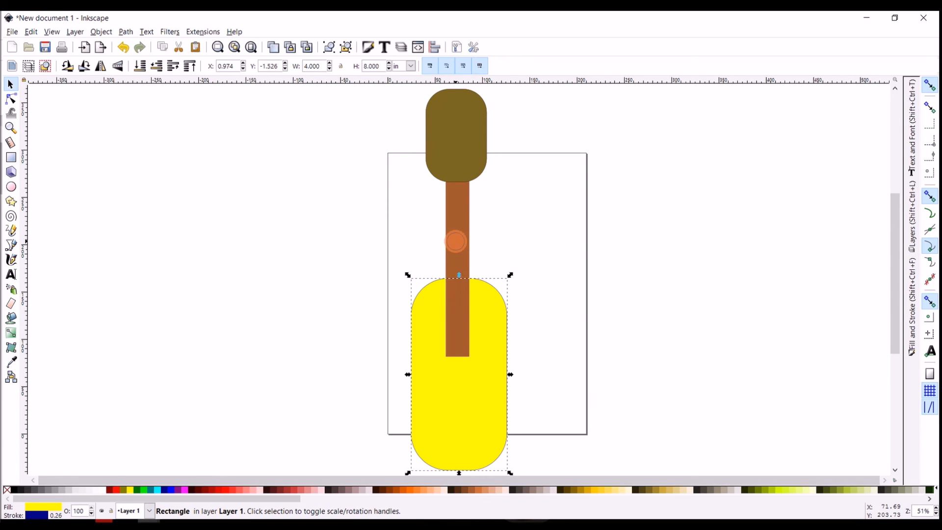
left_click(456, 241)
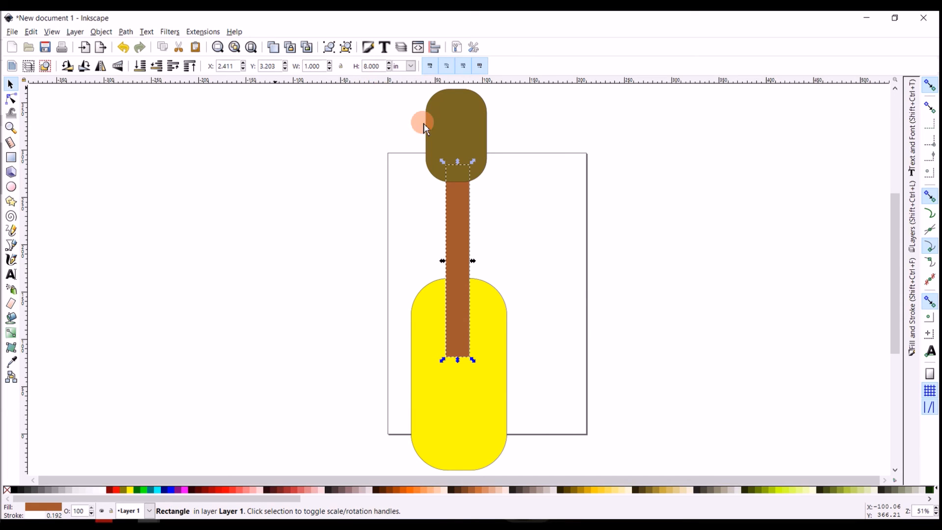
left_click(450, 119)
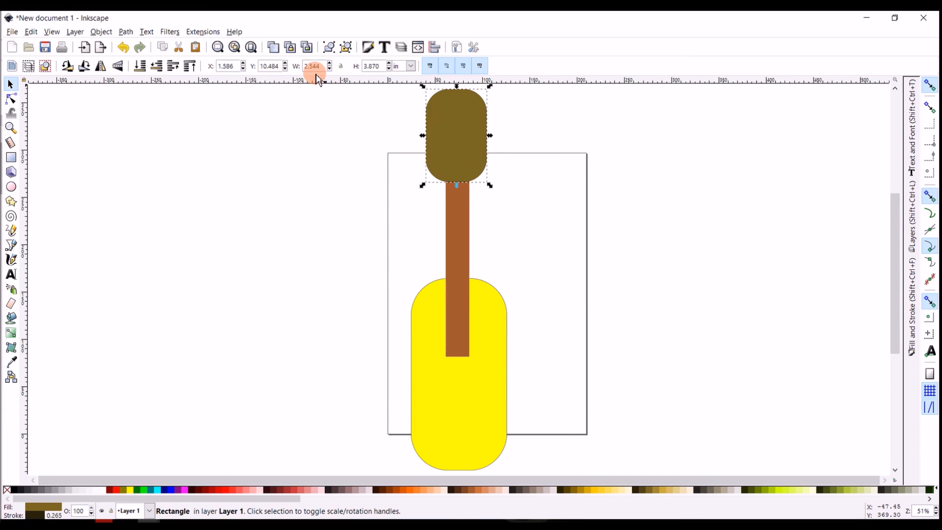